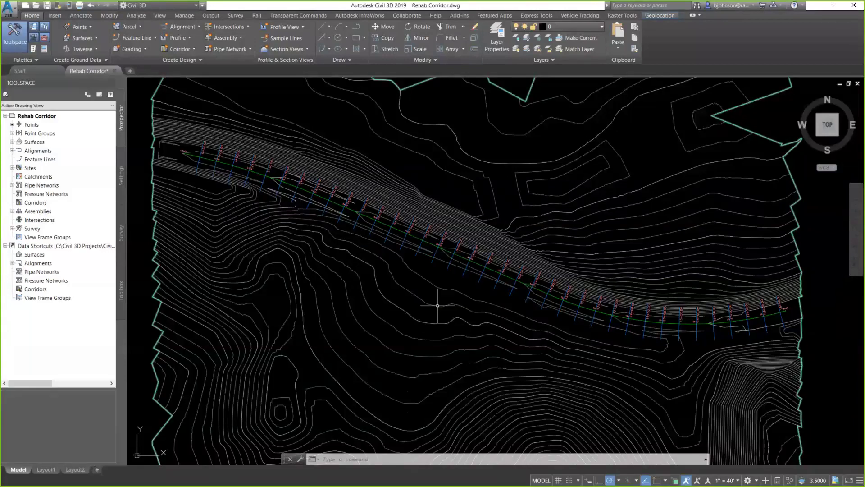
- Pan and zoom to the section view grid, framing stations 3+00.00, 6+50.00 and 10+00.00
mouse_move(437, 305)
scroll(437, 305, "down", 3)
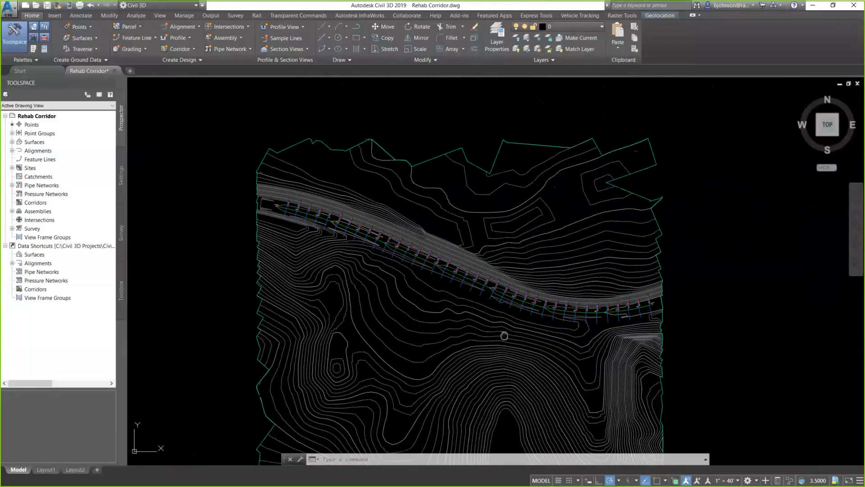
mouse_move(504, 336)
middle_mouse_down()
mouse_move(441, 249)
mouse_move(568, 368)
mouse_move(454, 262)
mouse_move(377, 235)
middle_mouse_up()
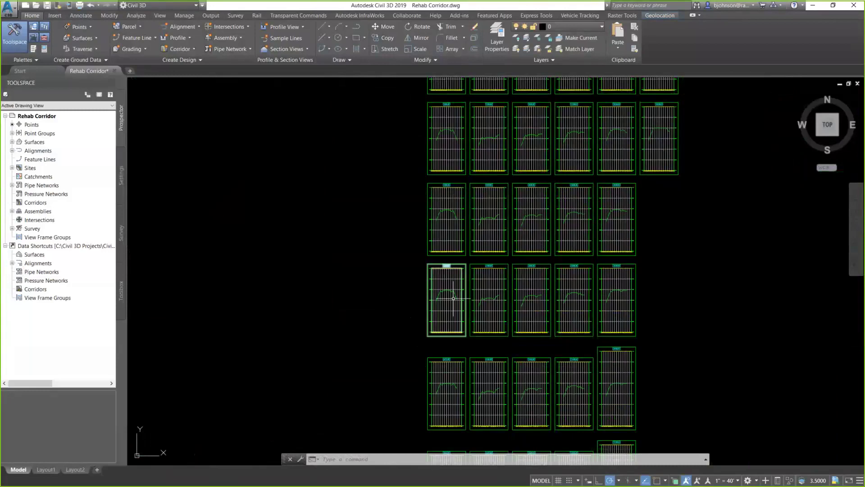
mouse_move(453, 299)
middle_mouse_down()
mouse_move(414, 331)
mouse_move(330, 232)
mouse_move(295, 274)
middle_mouse_up()
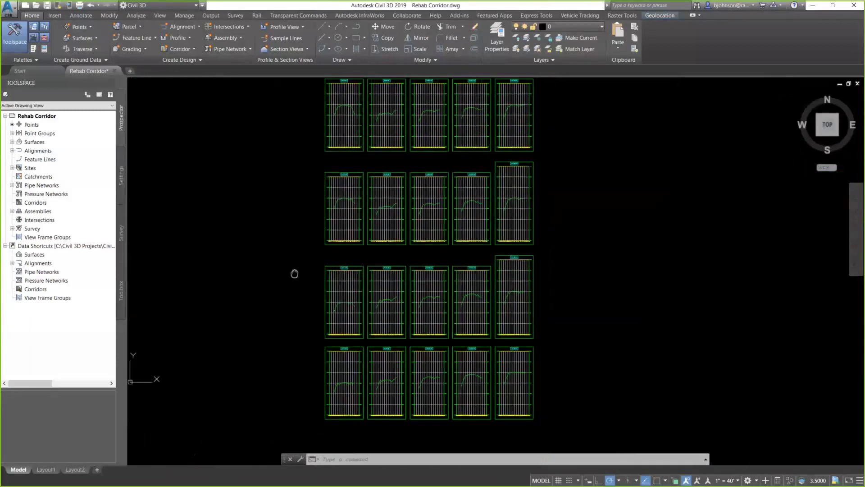
scroll(315, 248, "up", 5)
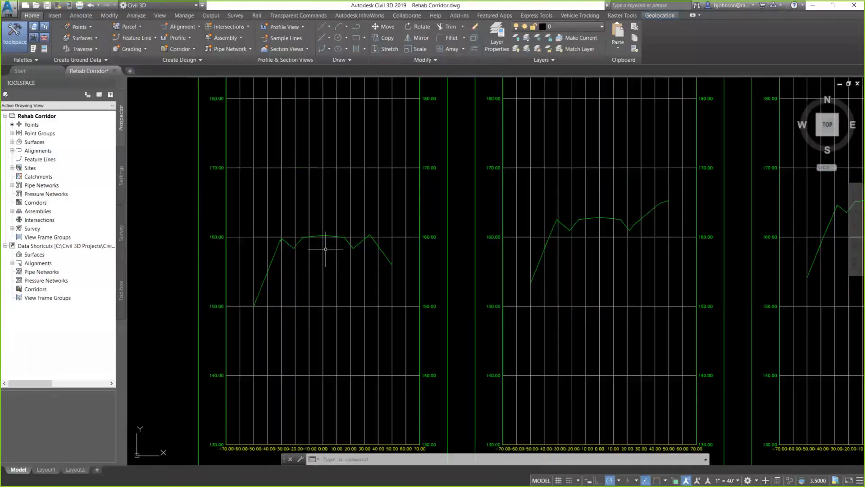
middle_click_drag(334, 251, 333, 266)
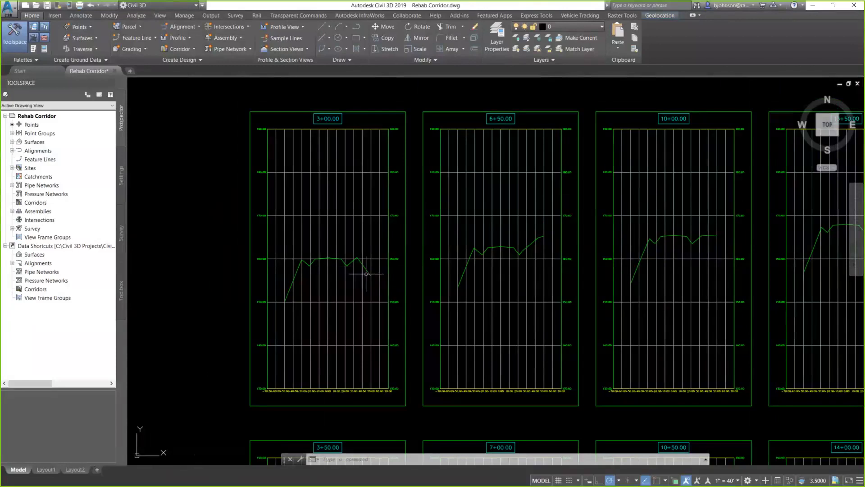
- Start a new rehab corridor on the IMAGINIT Drive alignment
left_click(184, 50)
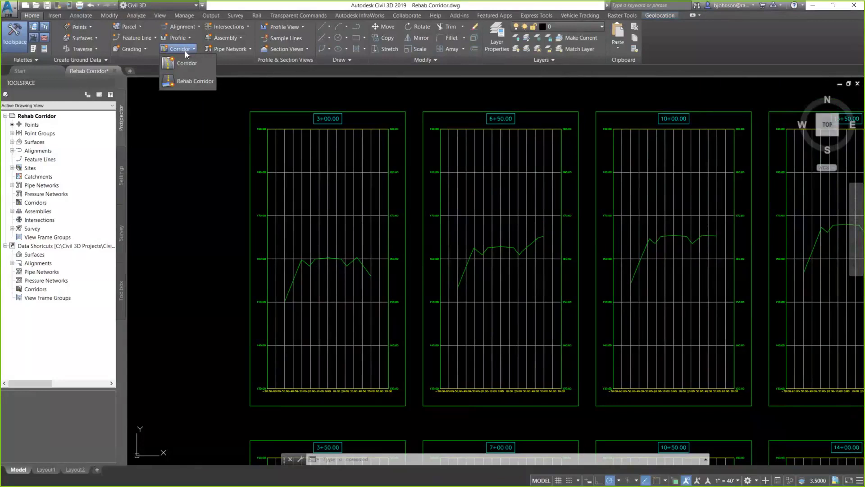
left_click(191, 82)
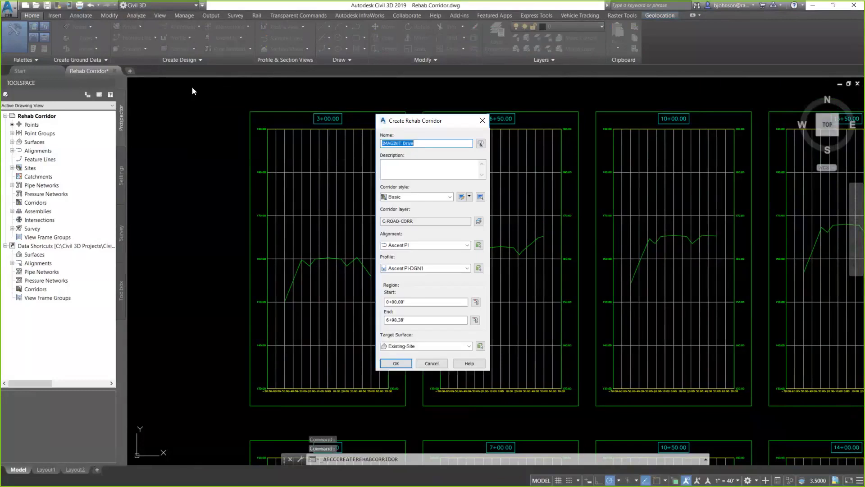
left_click_drag(449, 122, 449, 129)
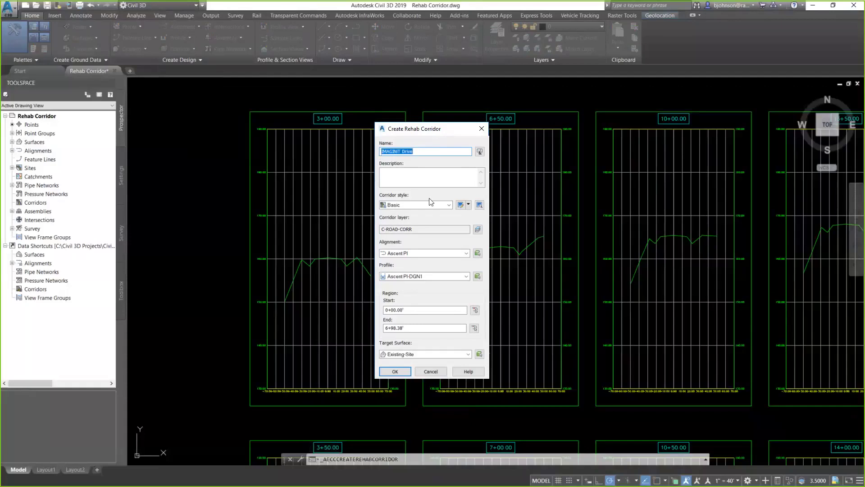
left_click(466, 253)
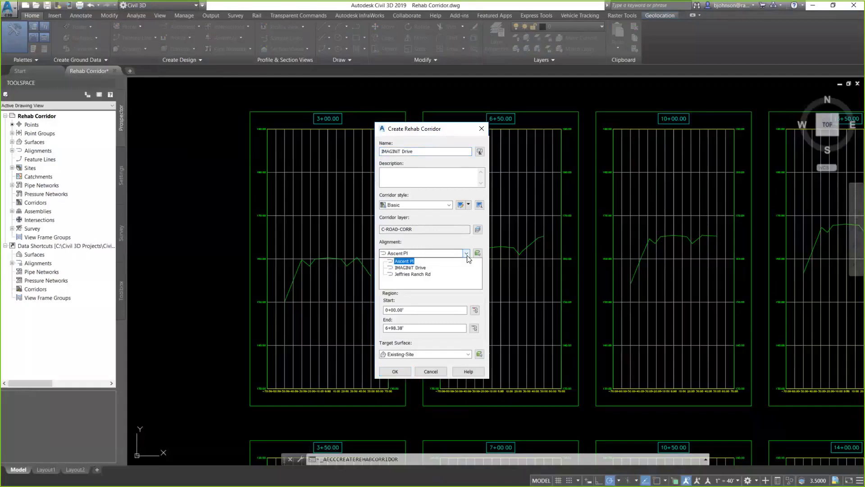
left_click(415, 272)
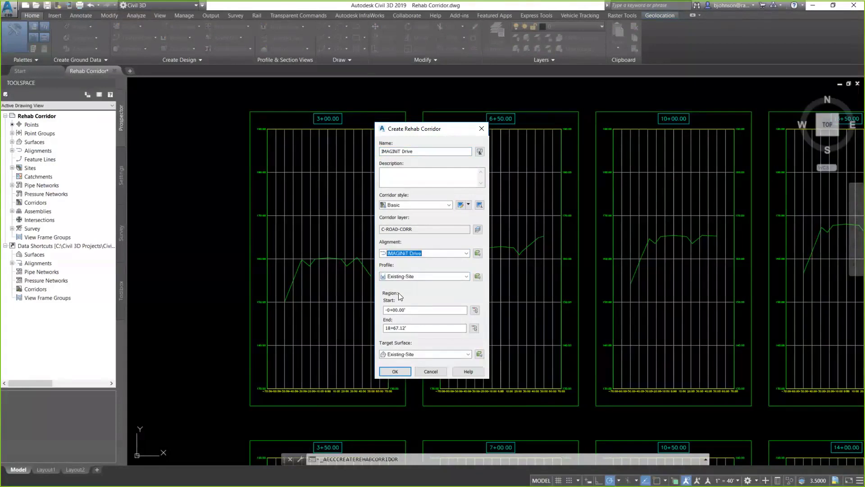
- Set the corridor region from station 3+00.00 to 15+00.00 and create it
double_click(384, 309)
type("300")
key("Return")
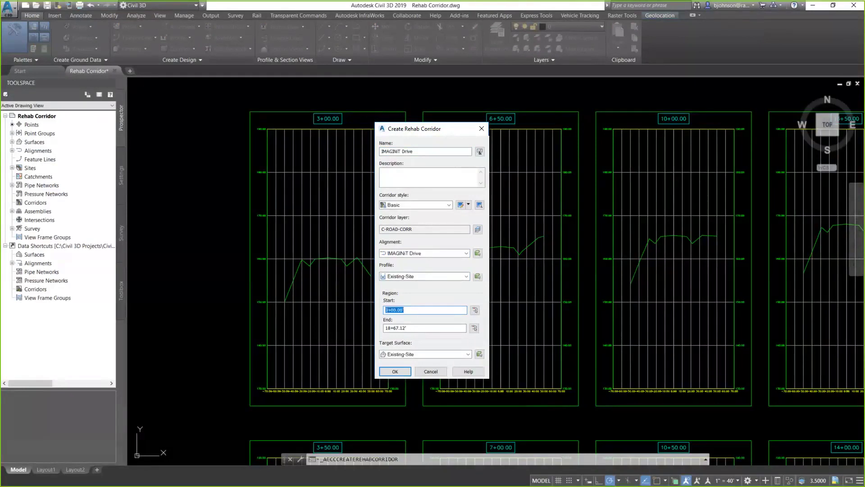
left_click_drag(407, 328, 397, 329)
type("500")
left_click(437, 310)
left_click(396, 372)
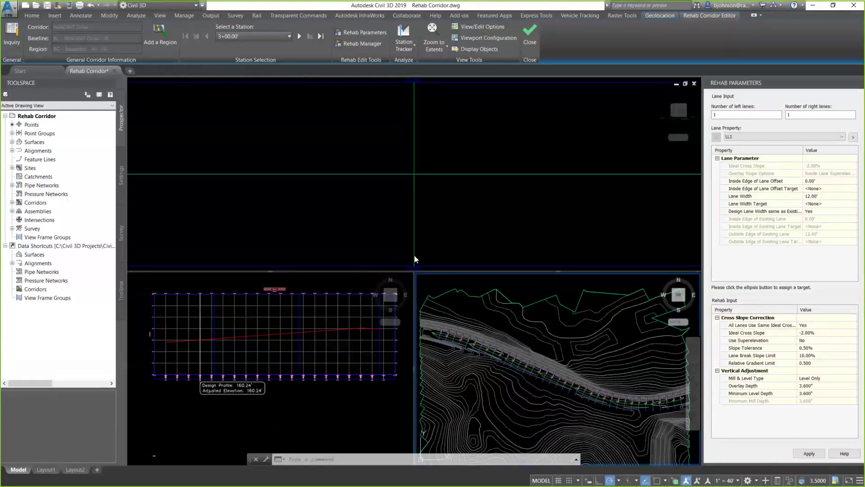
left_click(481, 36)
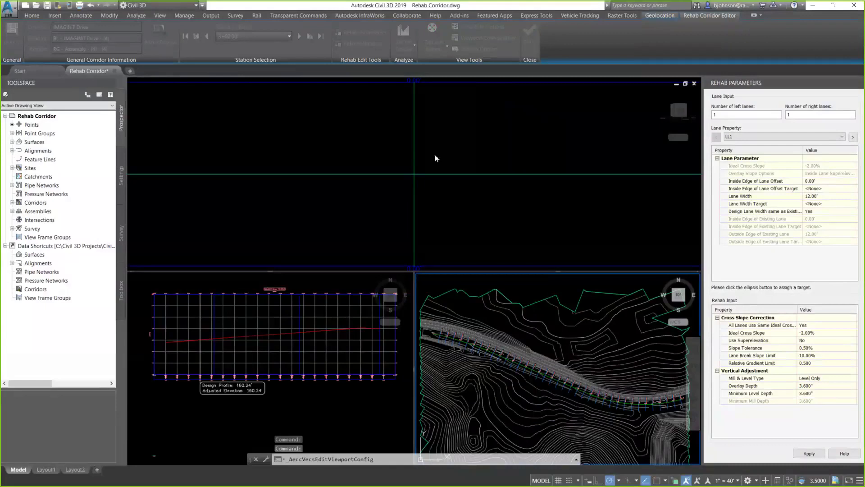
left_click(358, 188)
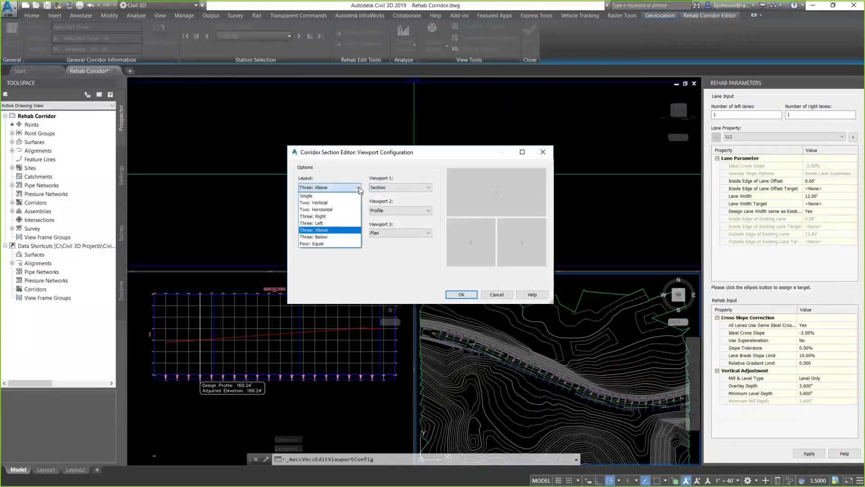
left_click(359, 187)
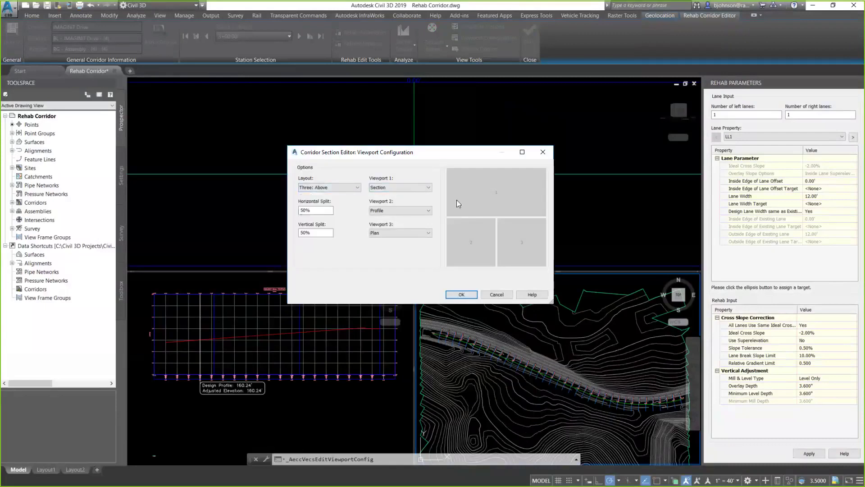
left_click(428, 187)
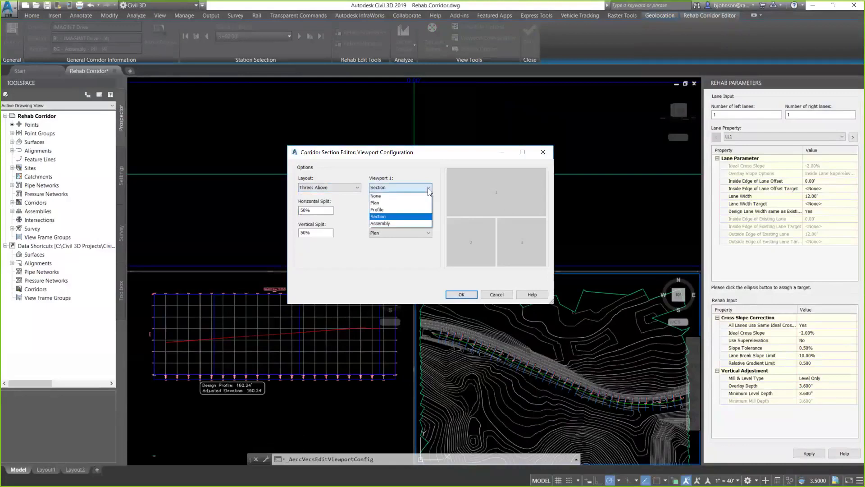
left_click(428, 216)
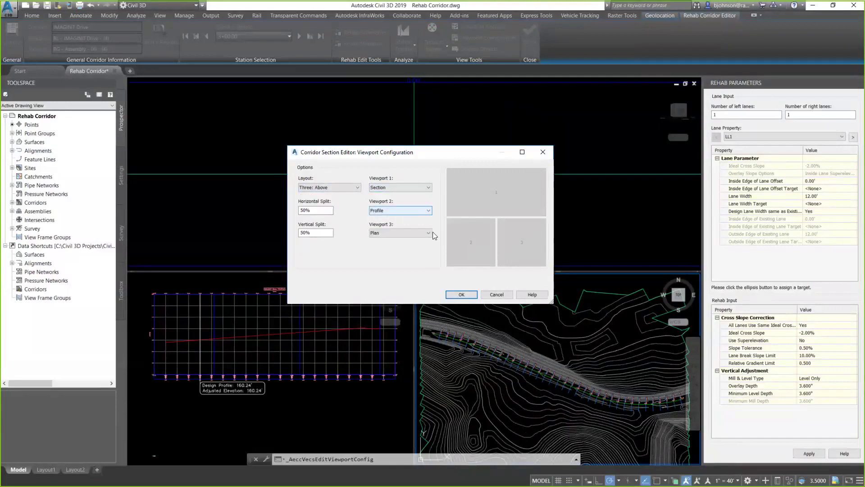
left_click(462, 294)
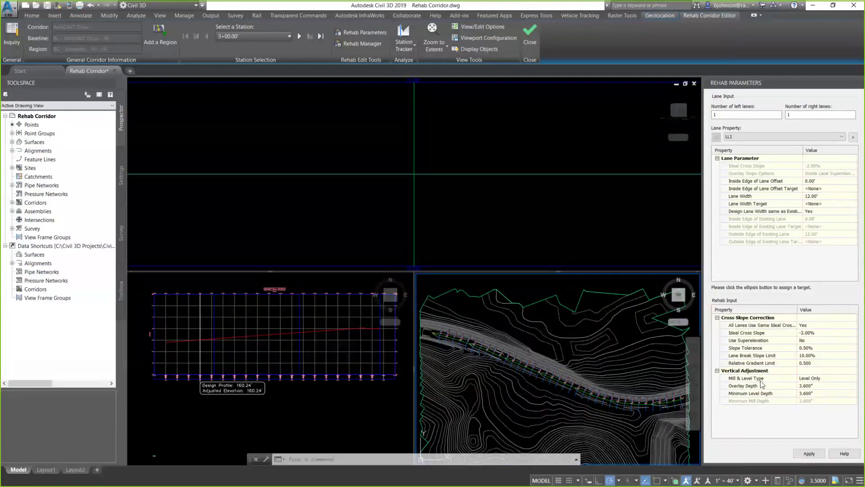
- Give lane LL1 the Mill Only type, 1.000" overlay depth and 1.000" minimum mill depth
left_click(834, 382)
left_click(834, 381)
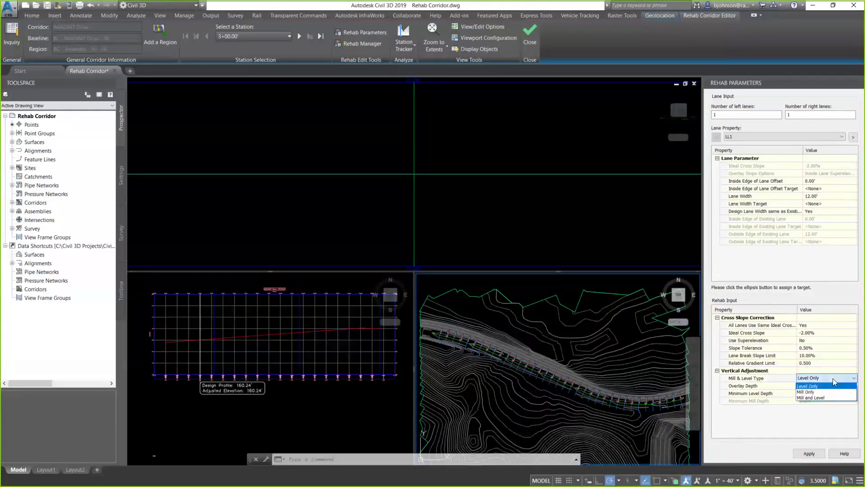
left_click(806, 391)
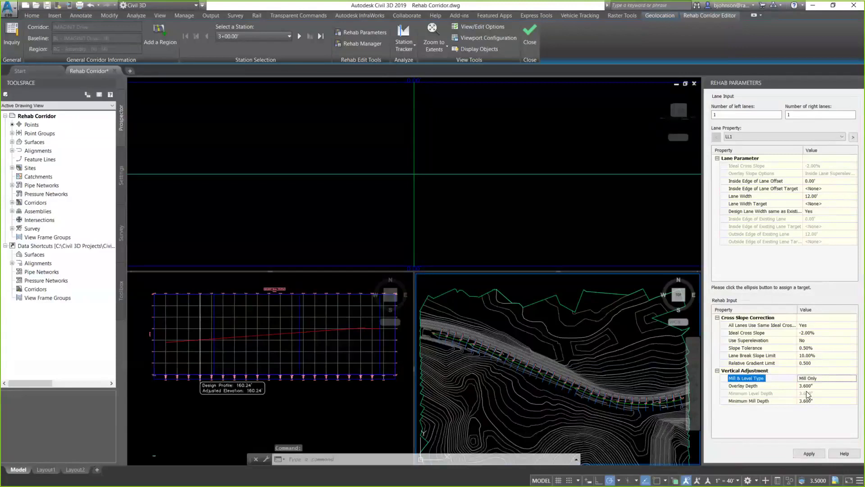
left_click(825, 385)
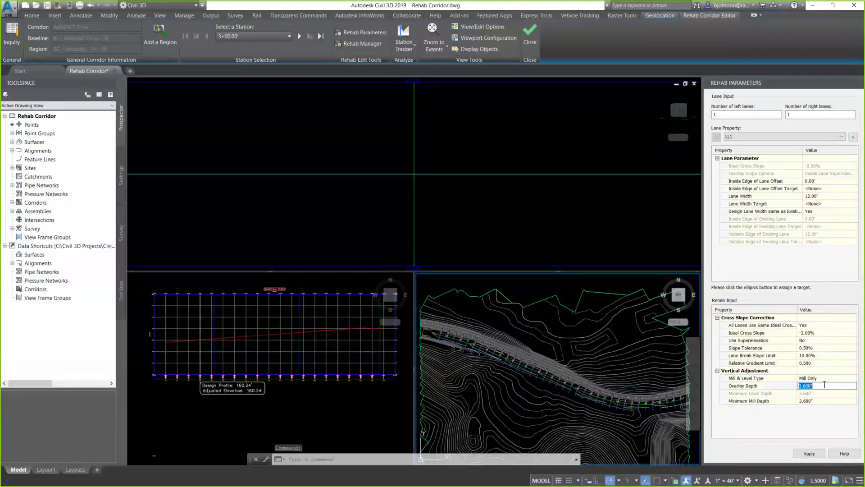
type("1\"")
key("Return")
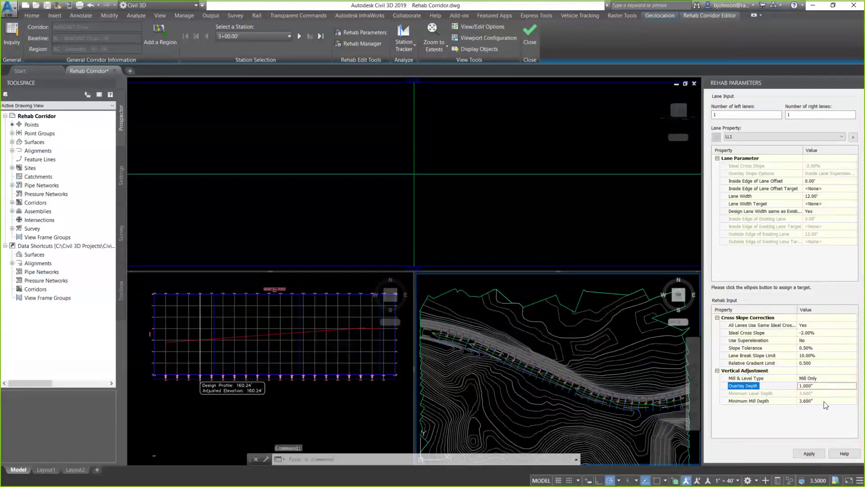
left_click(820, 401)
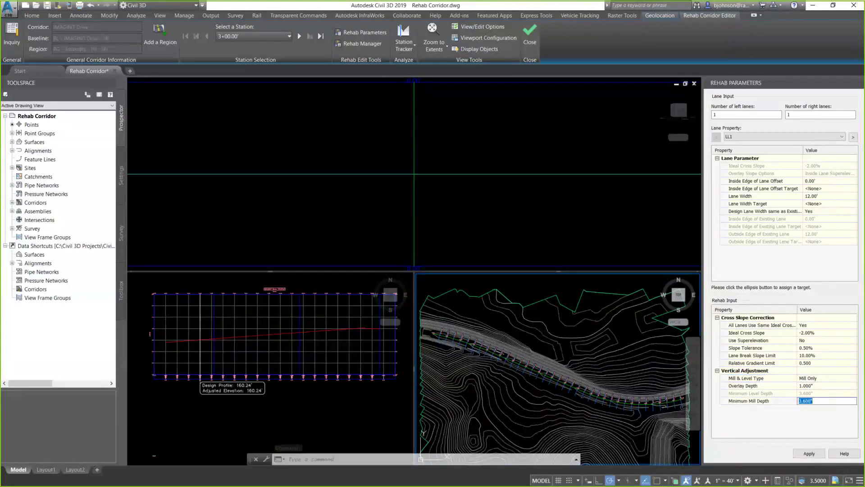
type("1\"")
key("Return")
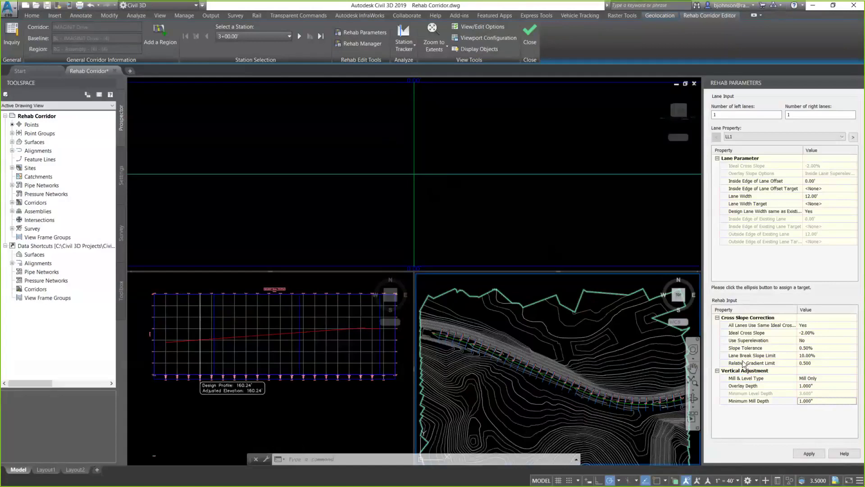
- Apply the new rehab parameters to rebuild the corridor and regenerate the plan with RE
left_click(805, 453)
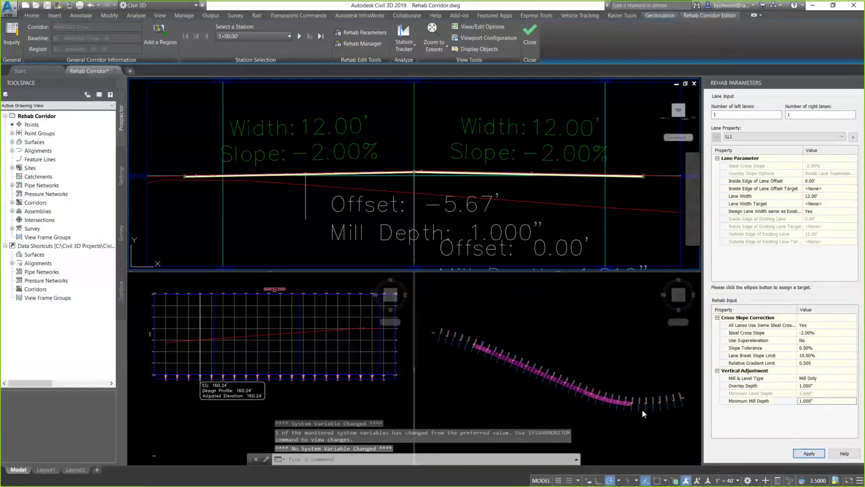
left_click(615, 326)
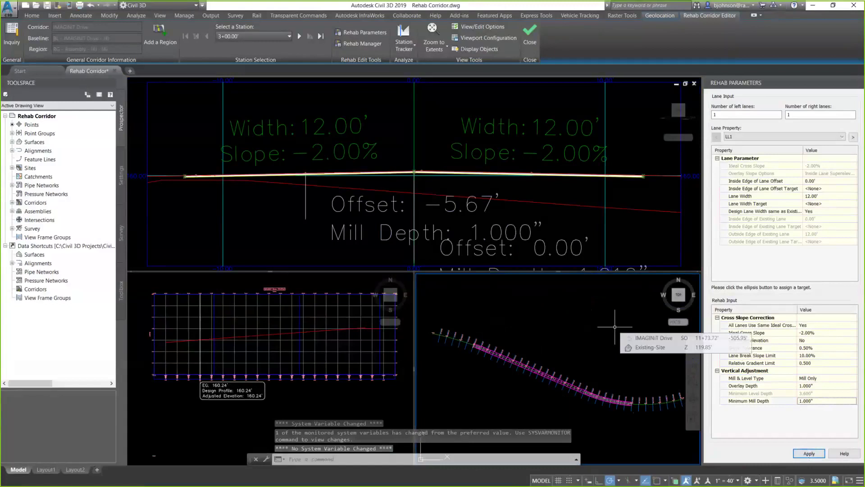
type("REGEN")
key("Return")
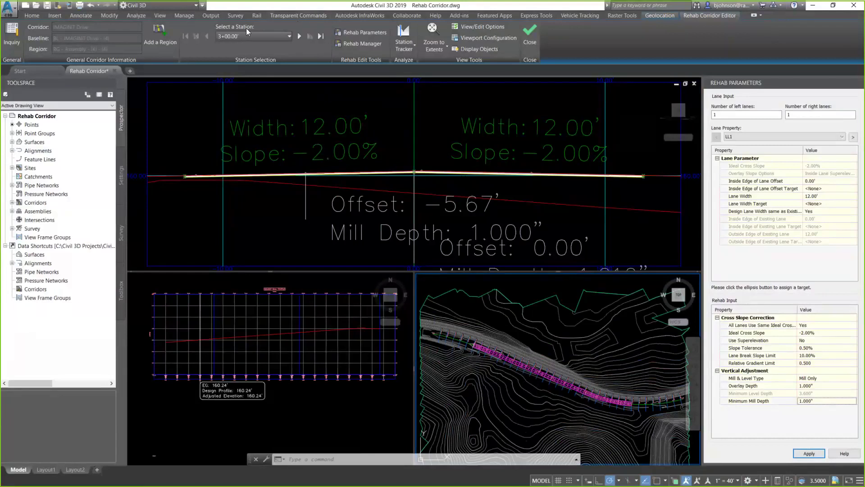
- Step through the corridor stations and settle on the 3+50.00 section
left_click(299, 36)
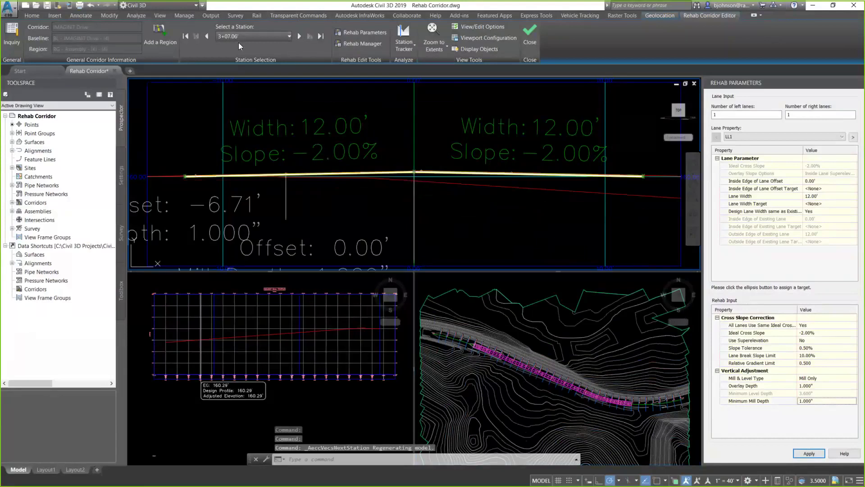
left_click(207, 36)
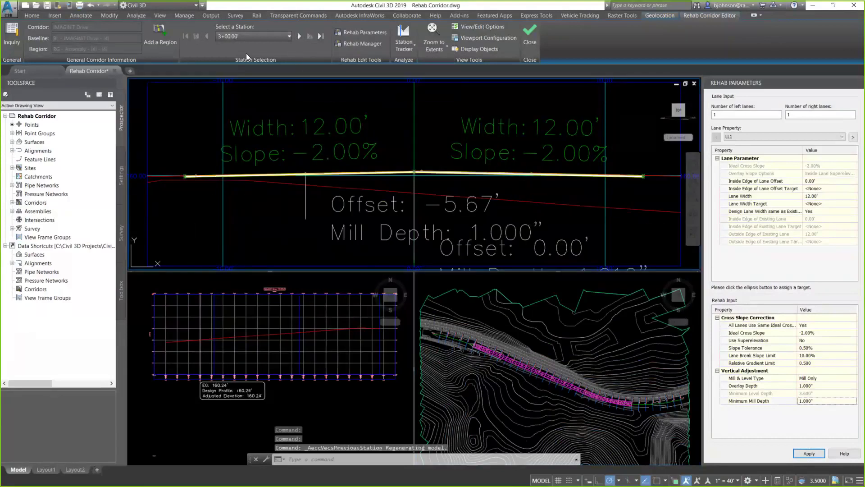
left_click(274, 35)
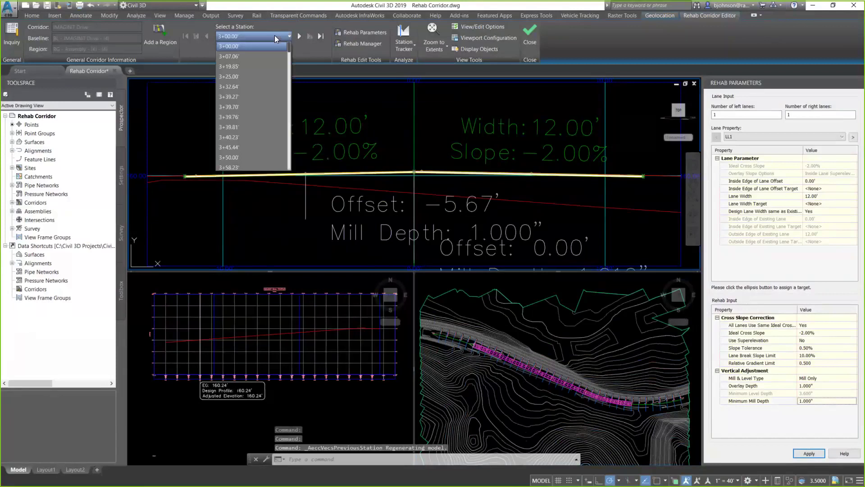
left_click(237, 156)
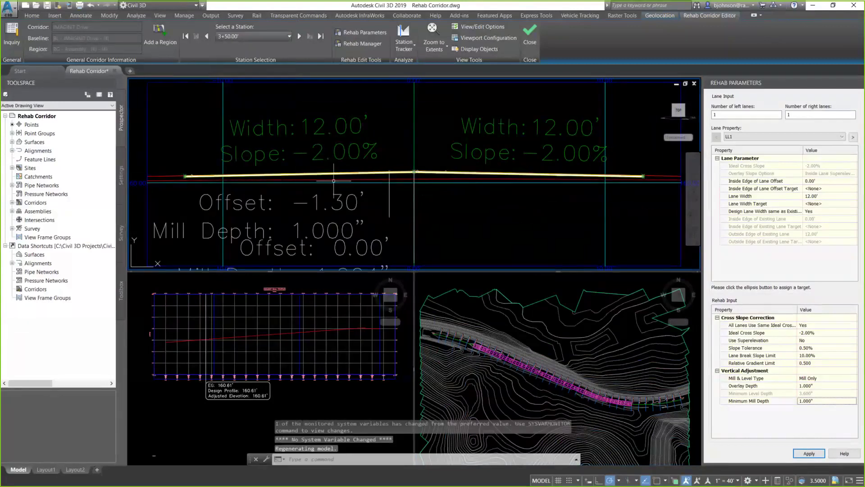
mouse_move(355, 197)
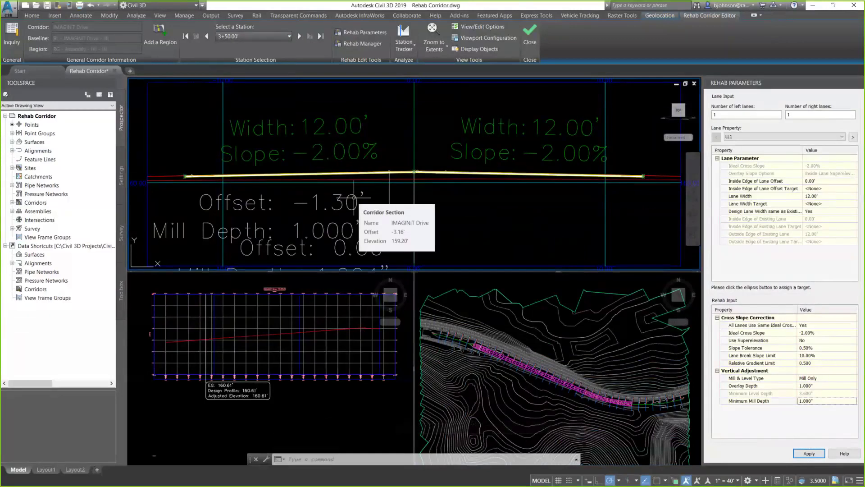
- Close the rehab editor, then open the 3+00.00 view's section sources and pick IMAGINiT Drive
left_click(530, 43)
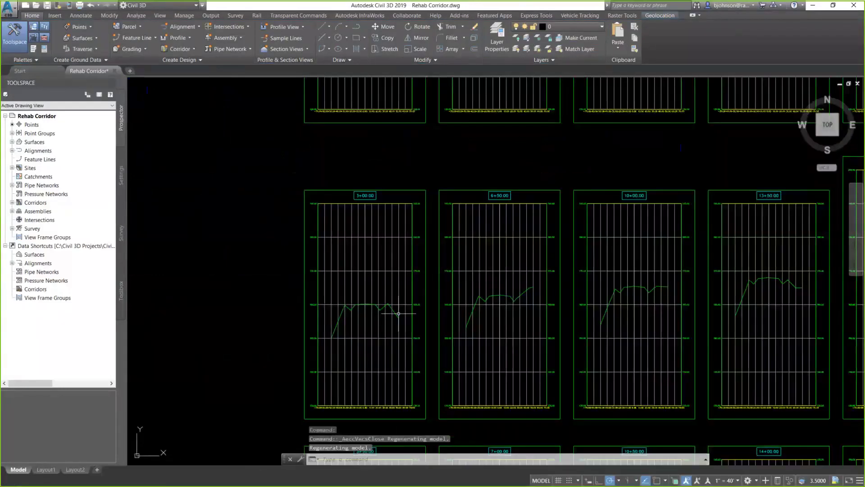
scroll(362, 320, "up", 2)
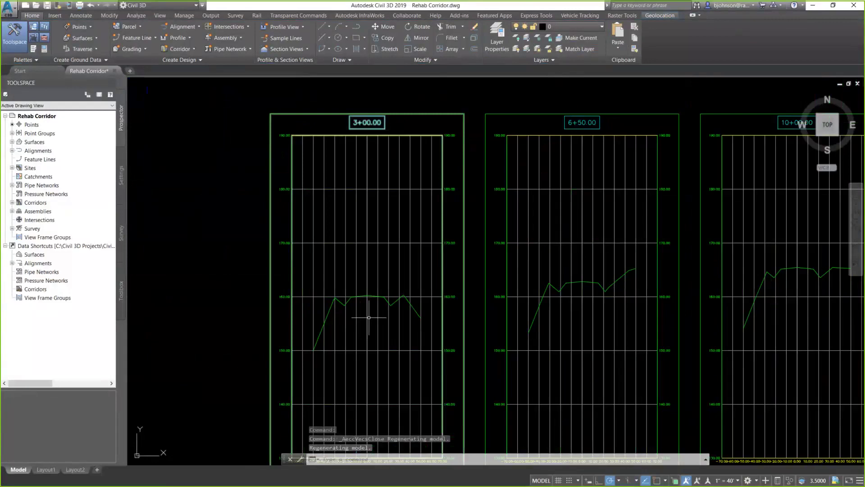
middle_click_drag(361, 318, 376, 297)
left_click(375, 299)
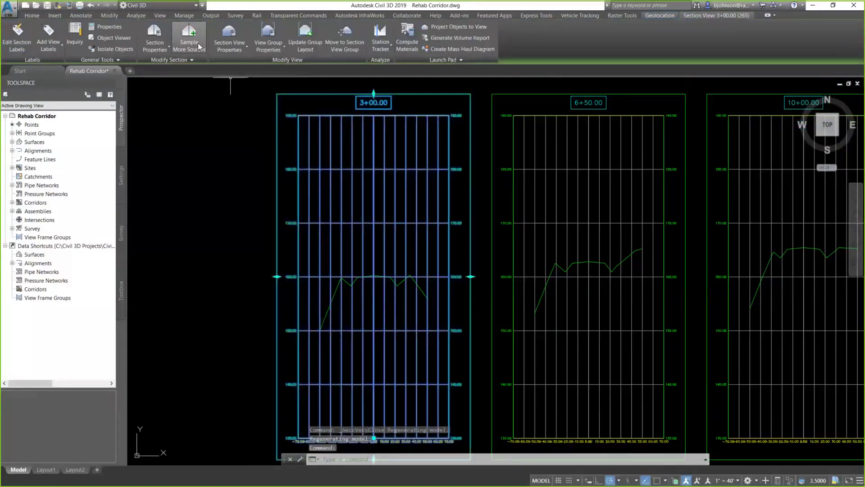
left_click(190, 35)
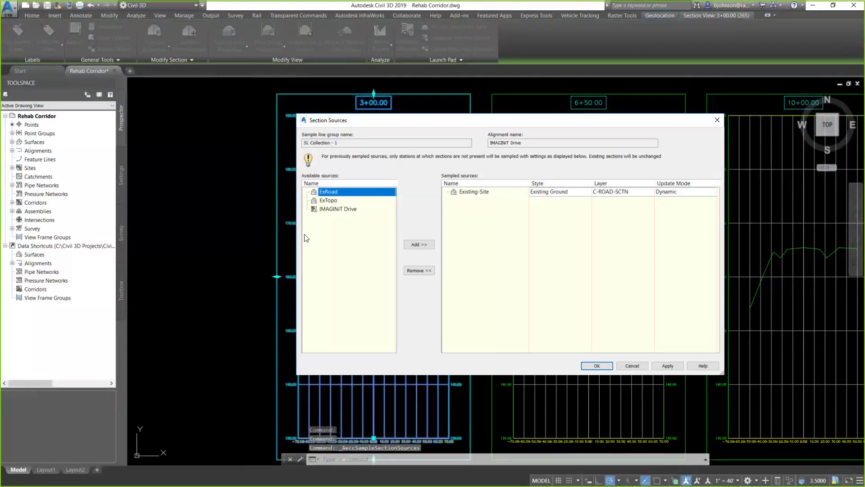
left_click(348, 210)
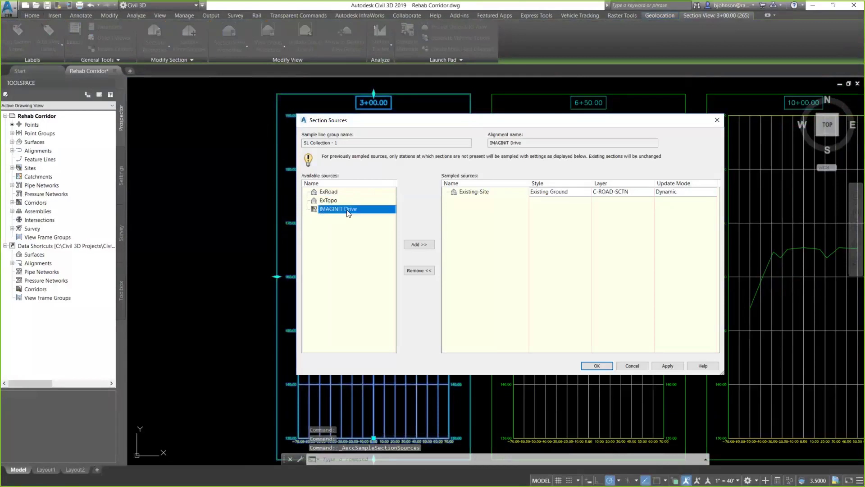
- Add IMAGINiT Drive as a sampled source styled View-Edit with Shading and accept
left_click(417, 244)
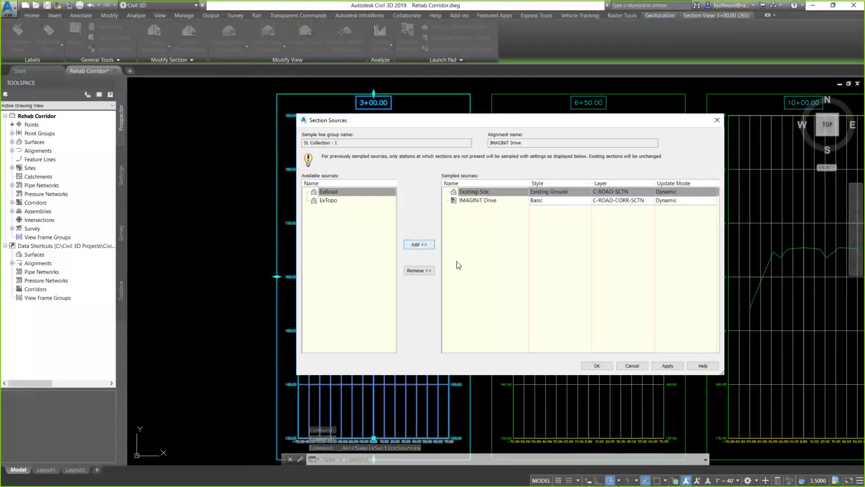
left_click(553, 200)
left_click(546, 258)
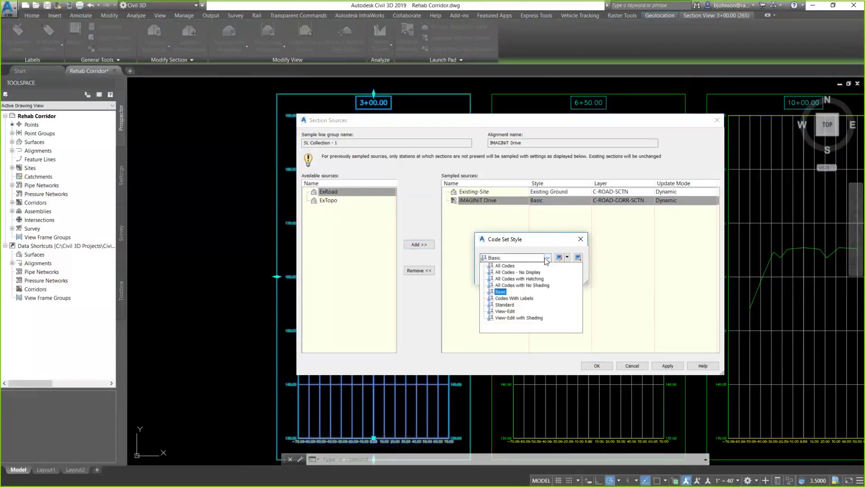
left_click(521, 317)
left_click(497, 274)
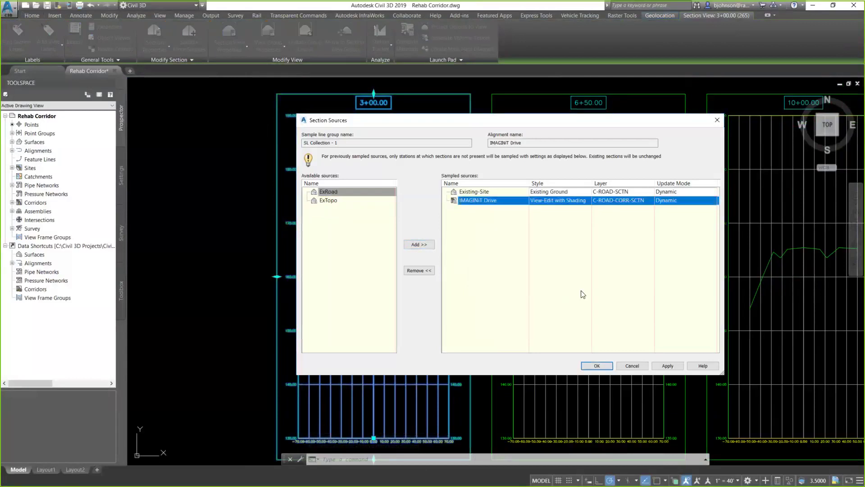
left_click(596, 365)
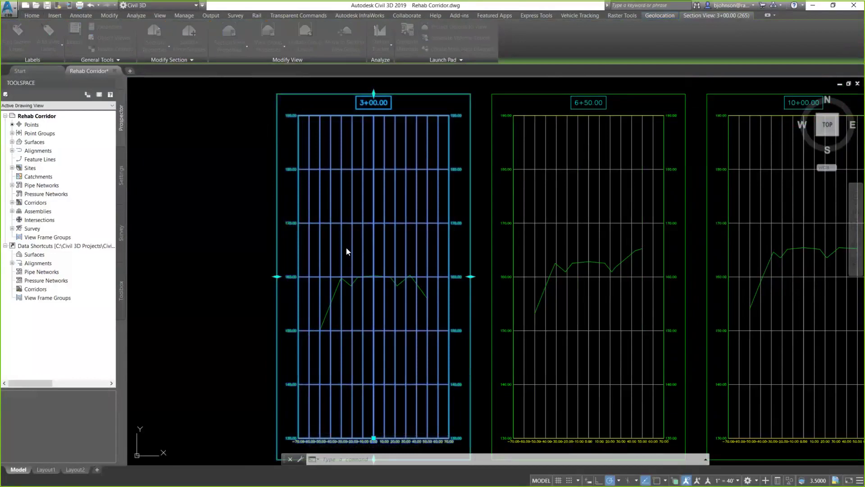
key("Escape")
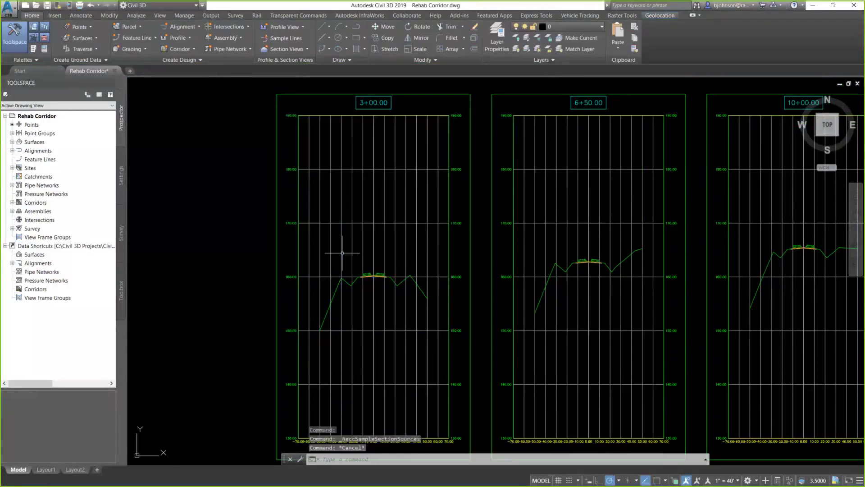
scroll(373, 279, "up", 10)
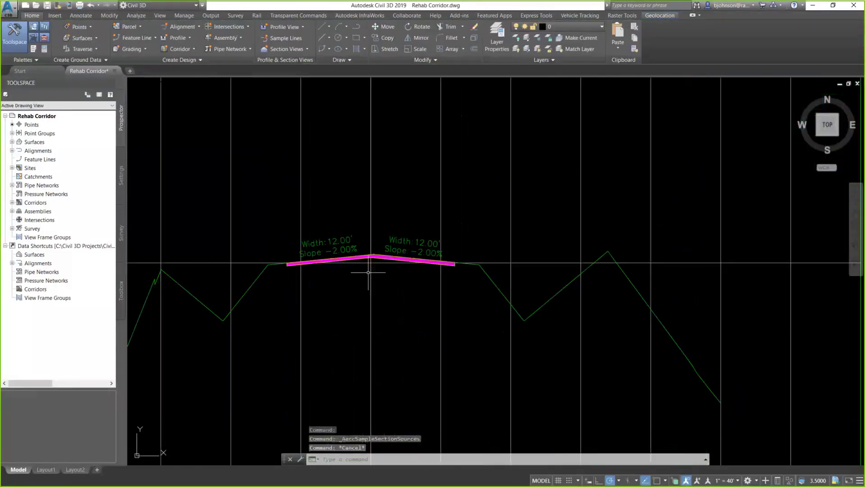
scroll(371, 268, "up", 6)
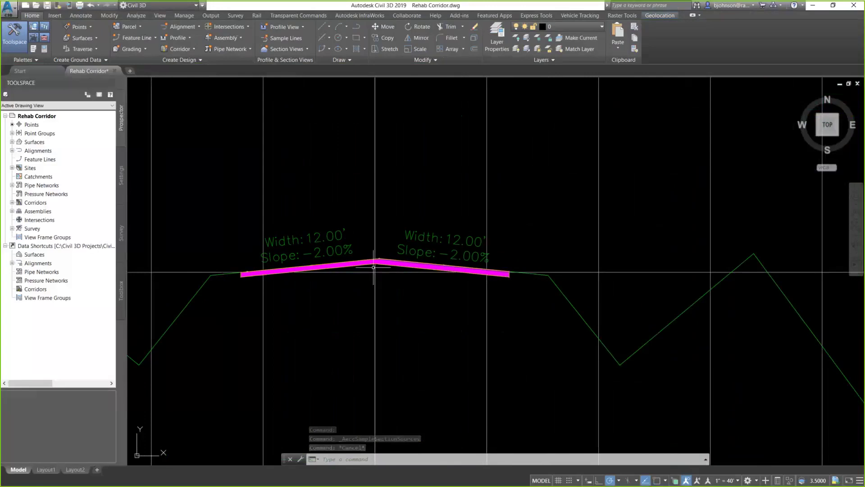
scroll(374, 269, "up", 3)
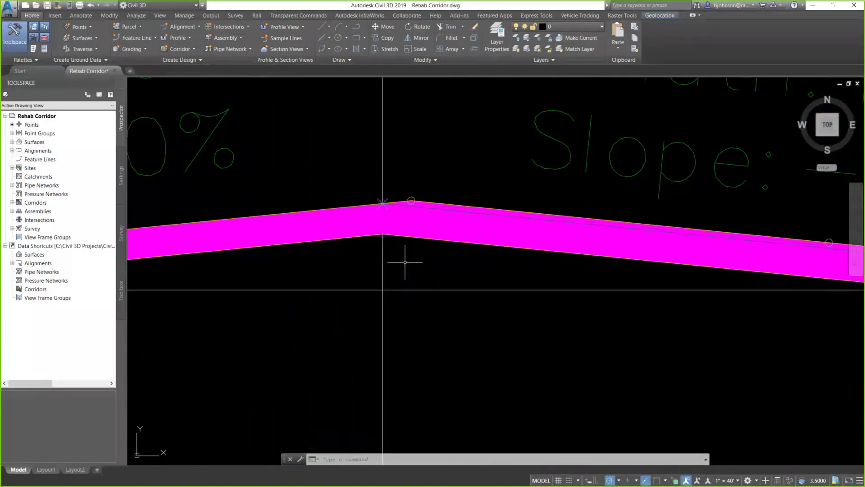
mouse_move(404, 262)
scroll(536, 275, "down", 2)
mouse_move(689, 314)
middle_mouse_down()
mouse_move(624, 303)
mouse_move(847, 280)
middle_mouse_up()
scroll(636, 283, "up", 2)
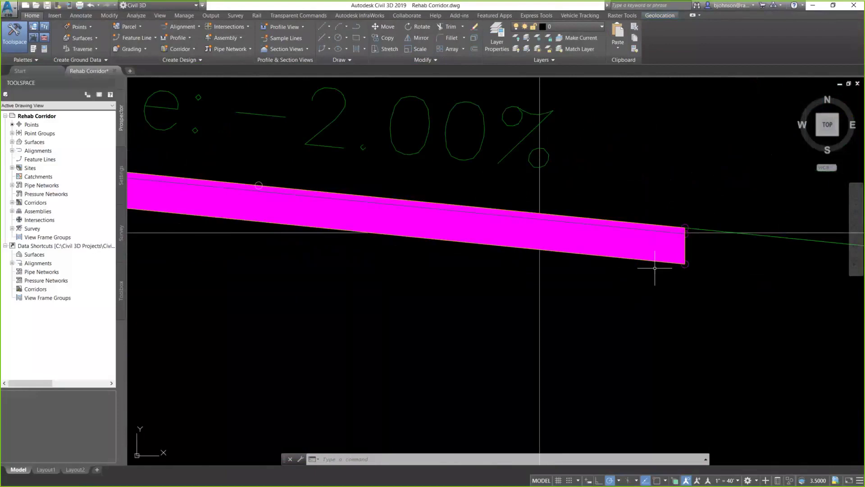
scroll(657, 270, "up", 3)
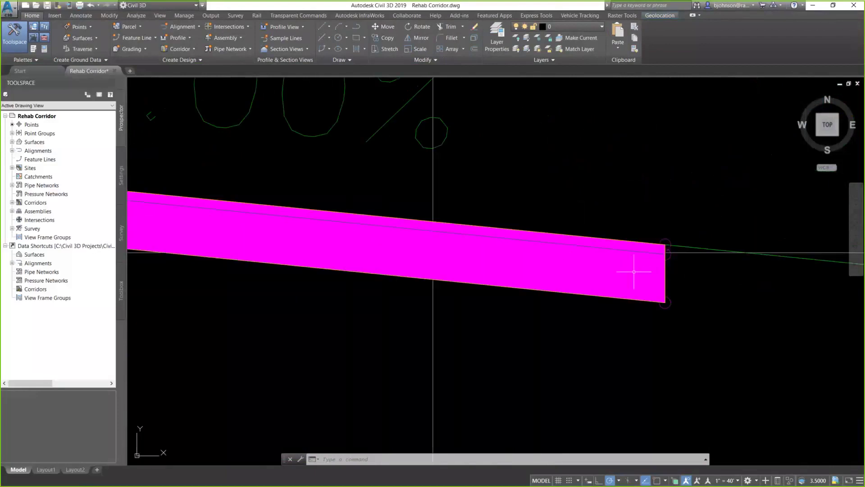
left_click(632, 253)
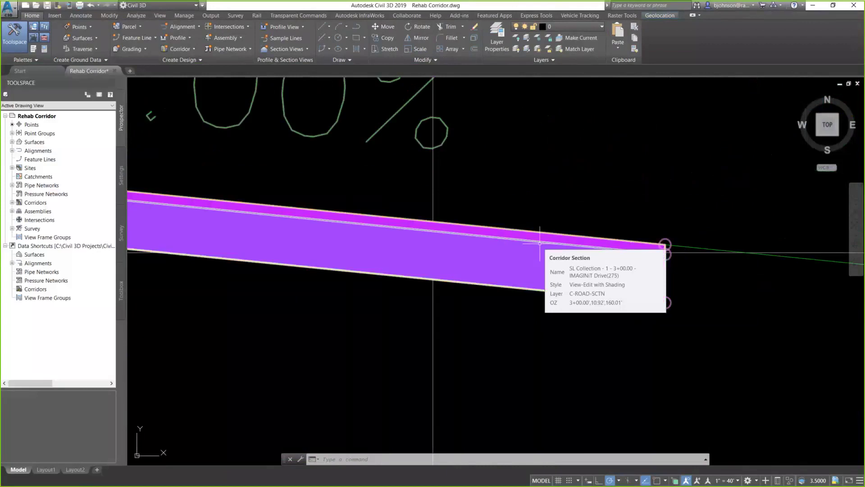
key("Escape")
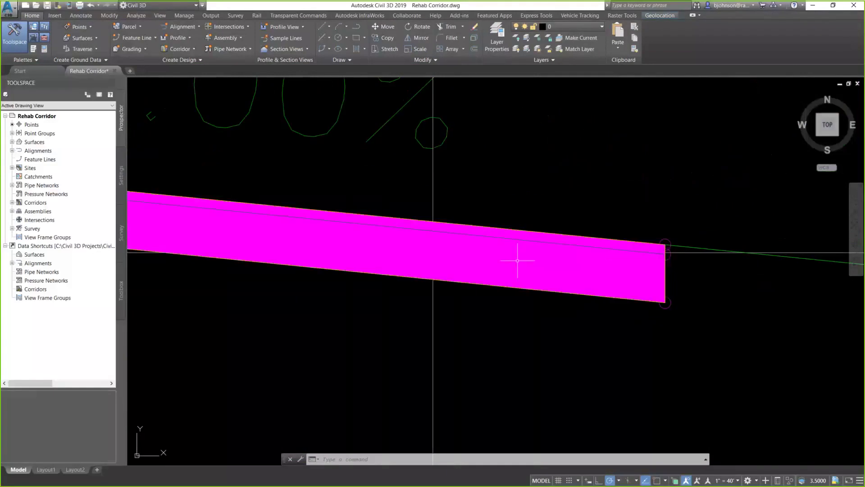
left_click(640, 251)
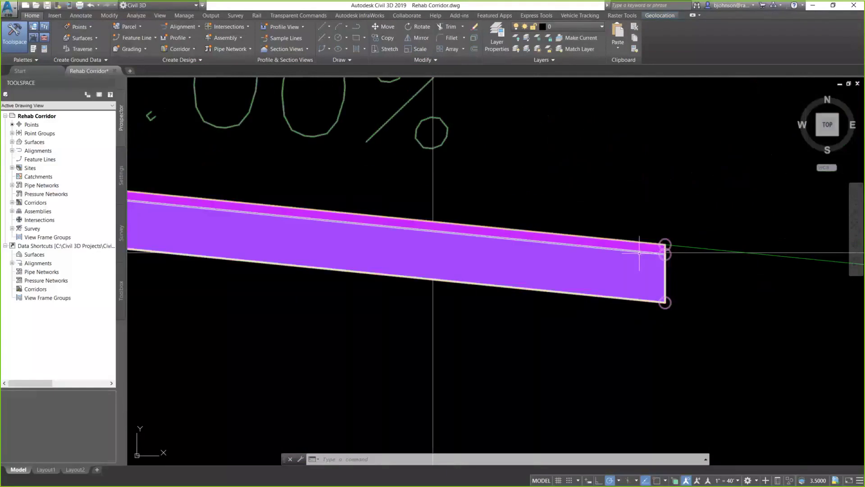
key("Escape")
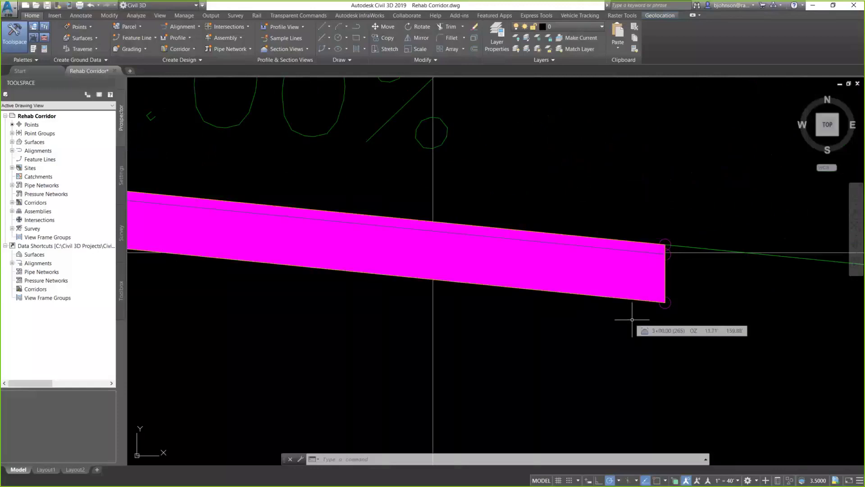
scroll(632, 320, "down", 2)
scroll(634, 322, "down", 4)
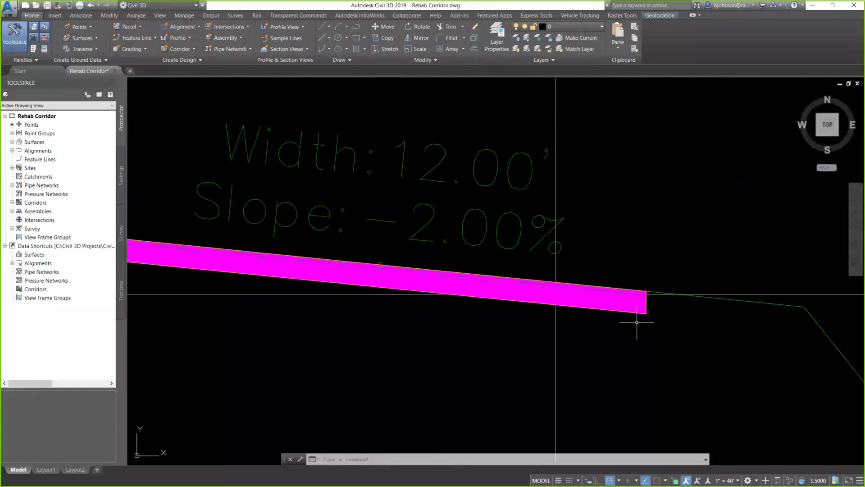
mouse_move(347, 309)
middle_mouse_down()
mouse_move(464, 311)
mouse_move(476, 301)
middle_mouse_up()
scroll(473, 299, "down", 3)
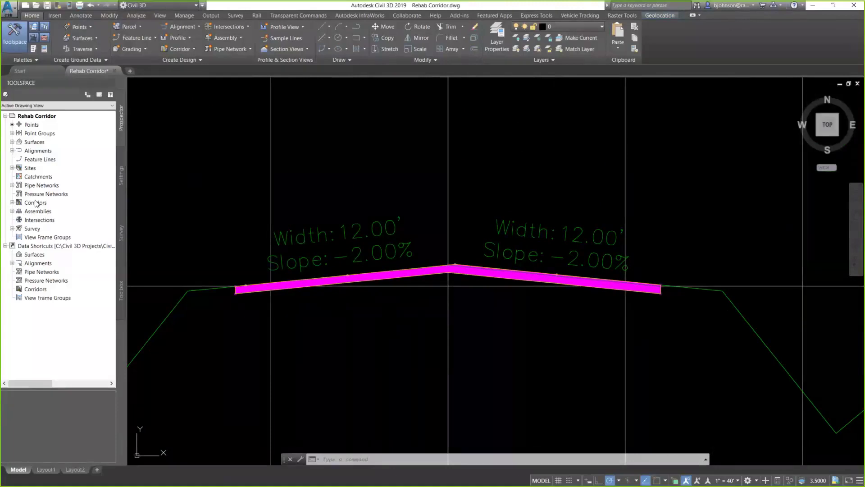
- Select the IMAGINiT Drive corridor in Prospector and run Edit Rehab Corridor, picking its region
left_click(13, 202)
right_click(60, 211)
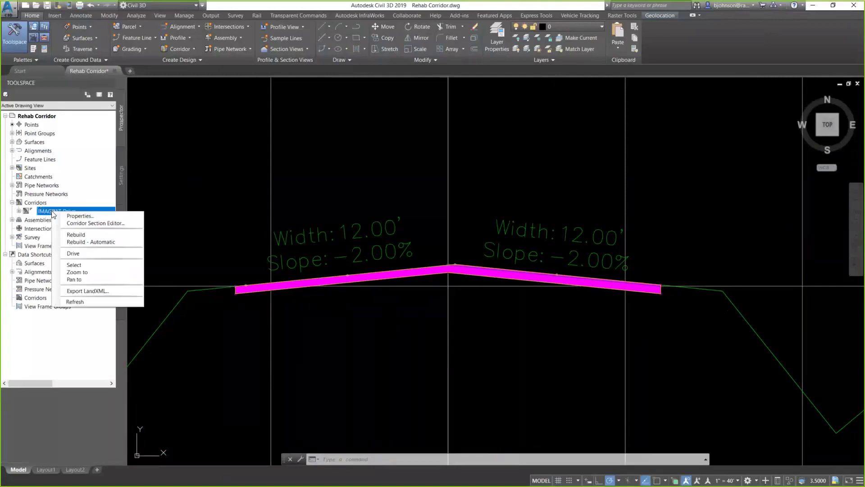
left_click(79, 265)
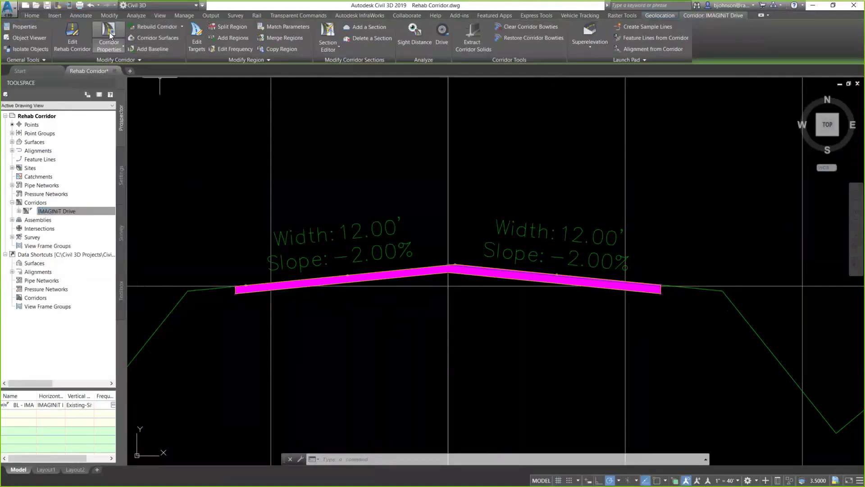
left_click(71, 33)
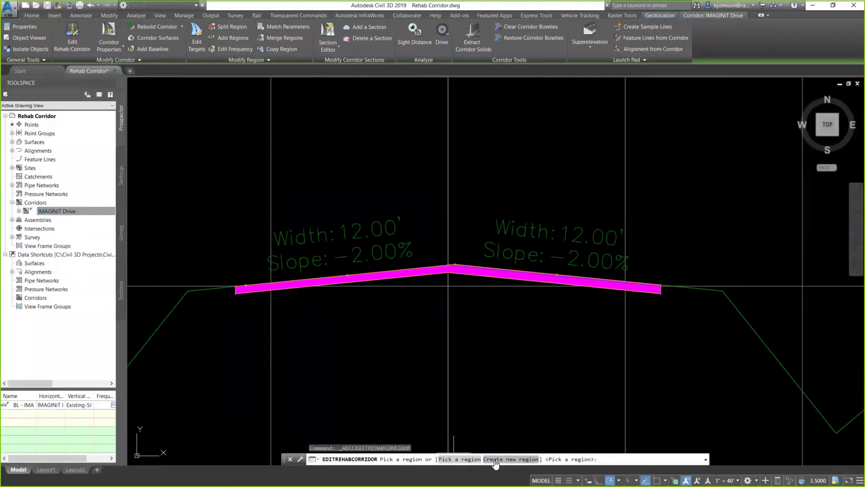
left_click(457, 460)
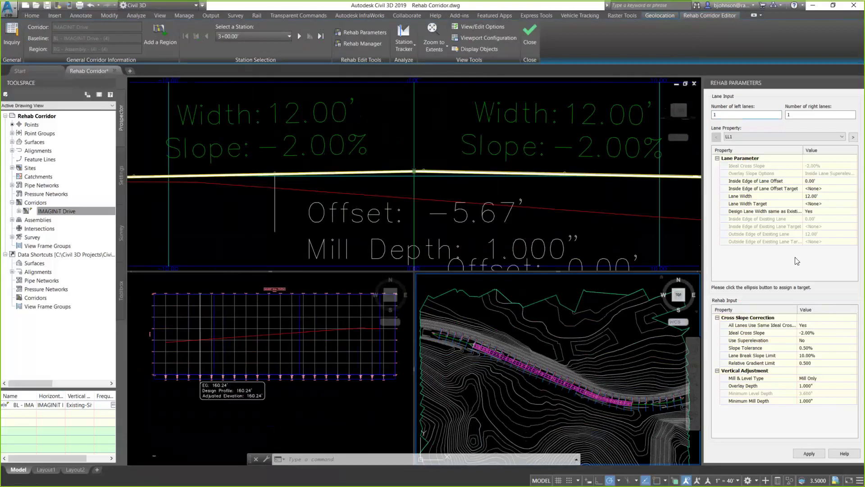
- Set the rehab slope tolerance to 0.00% and the overlay depth to 2.000"
left_click(825, 347)
type("0")
key("Return")
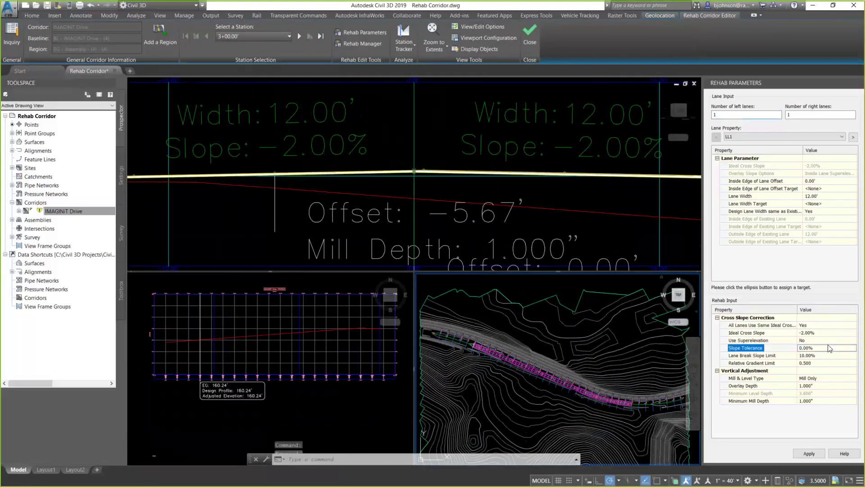
left_click(827, 385)
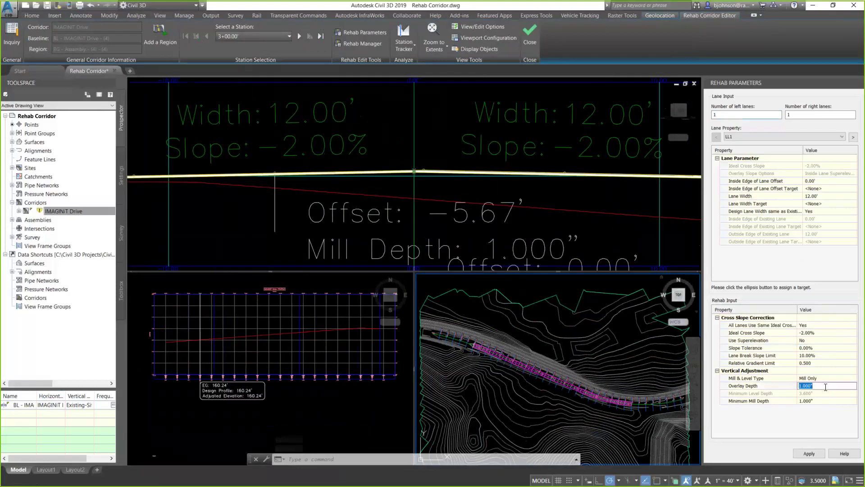
type("2")
key("Return")
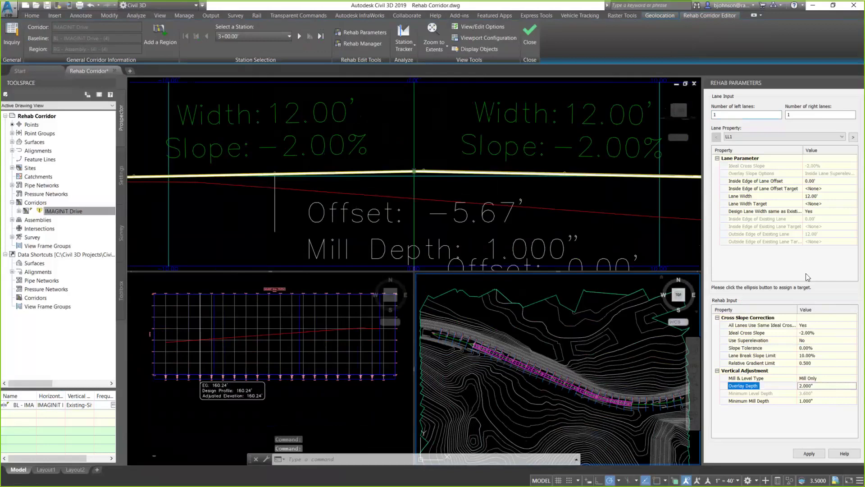
- Apply the updated rehab parameters to rebuild the corridor section
left_click(807, 455)
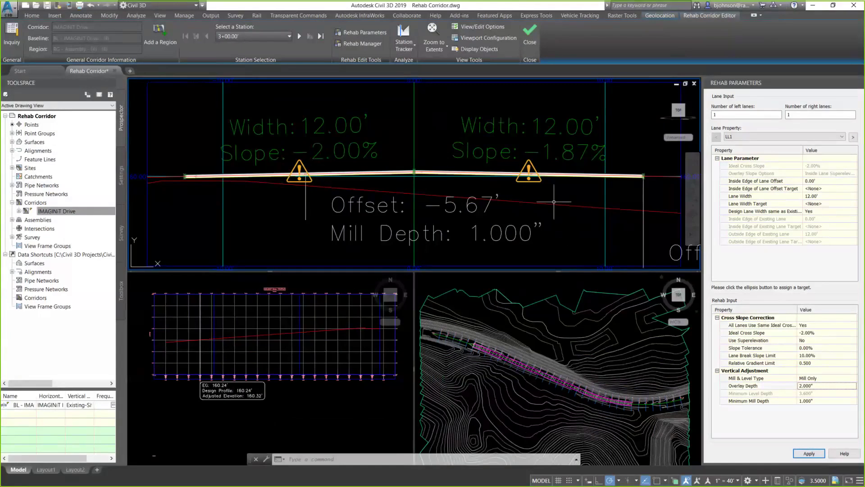
left_click(518, 182)
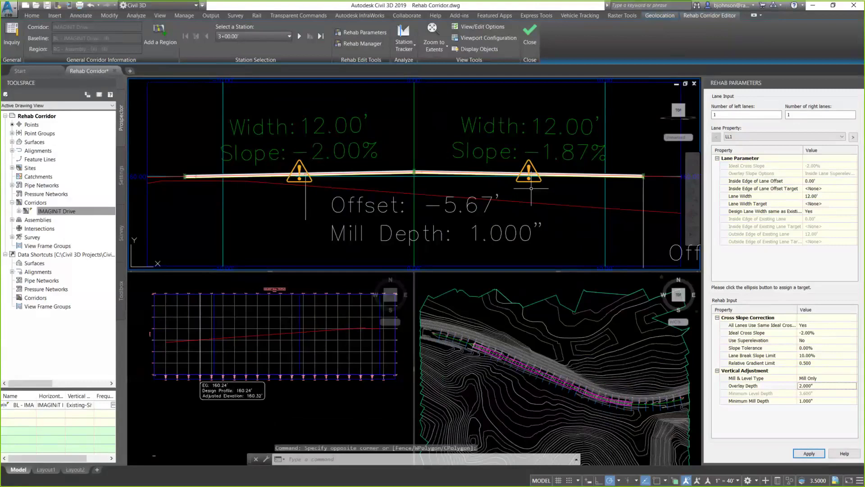
mouse_move(521, 181)
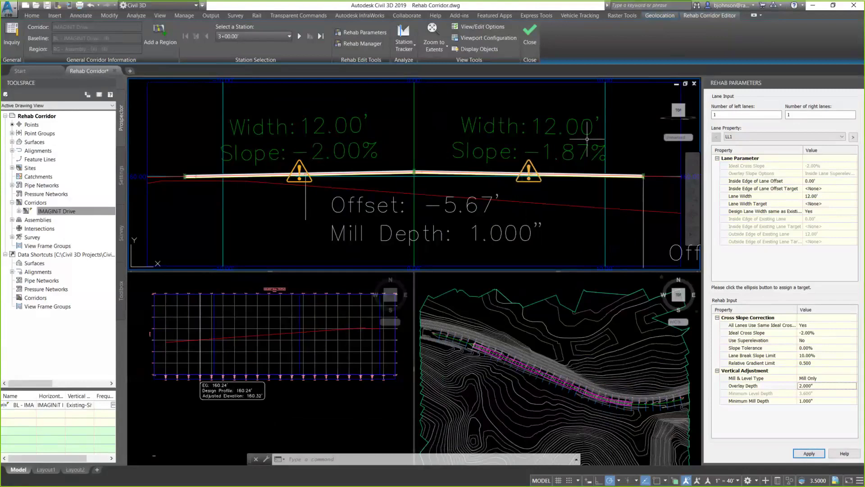
mouse_move(571, 156)
- Open the Cross Slope Correction Report and toggle the Right Lane 1 columns off and back on
left_click(365, 42)
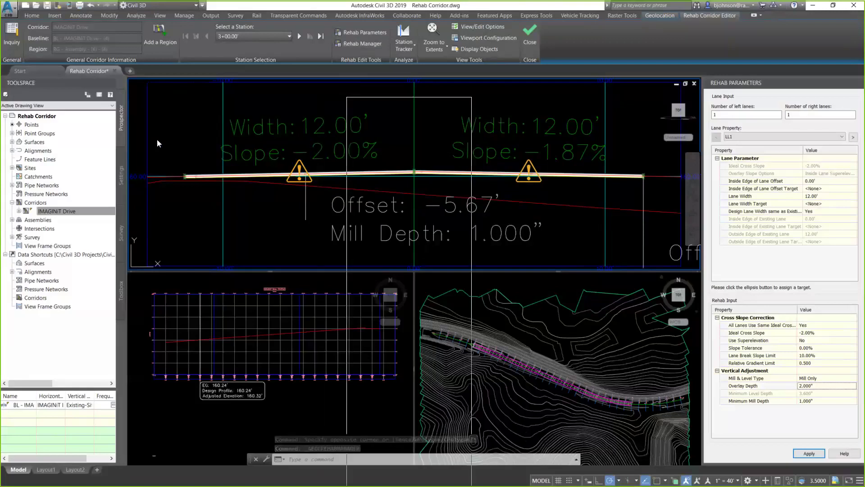
left_click_drag(151, 139, 148, 139)
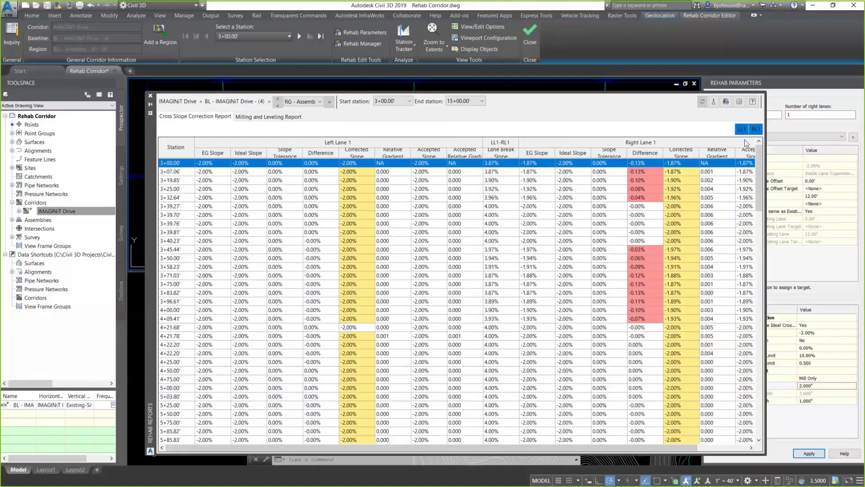
left_click(757, 130)
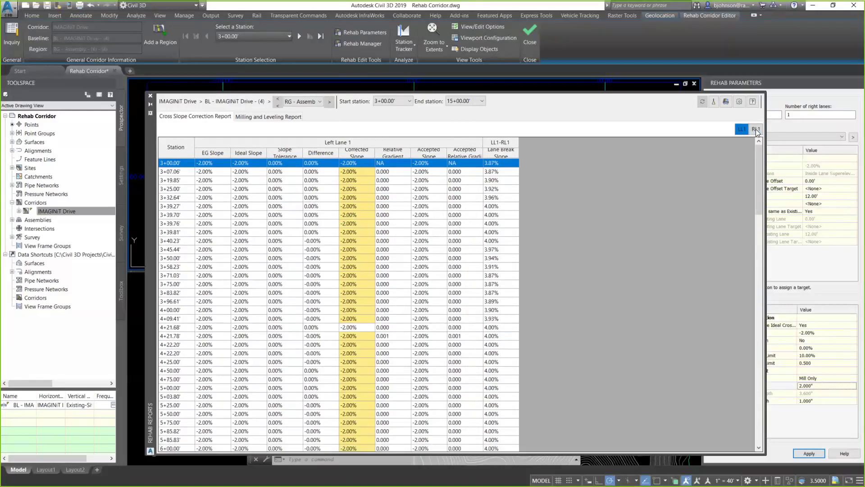
left_click(757, 130)
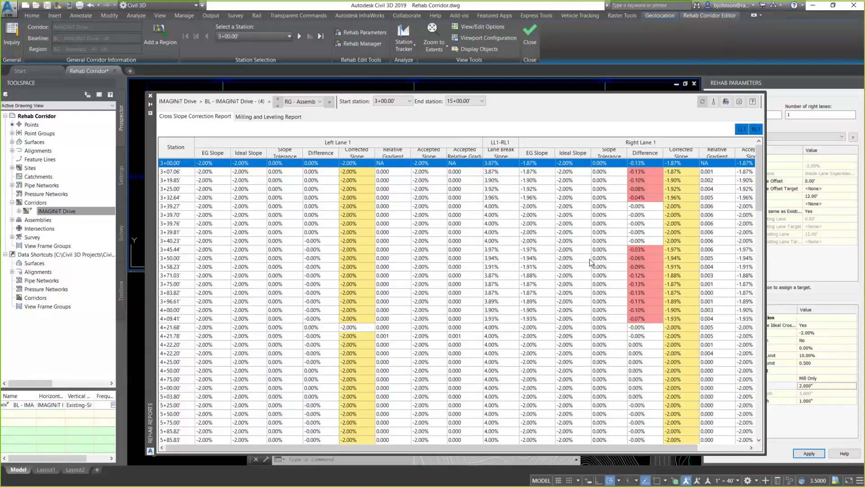
- View the Milling and Leveling Report, cancel an export, and close the Rehab Reports palette
left_click(267, 118)
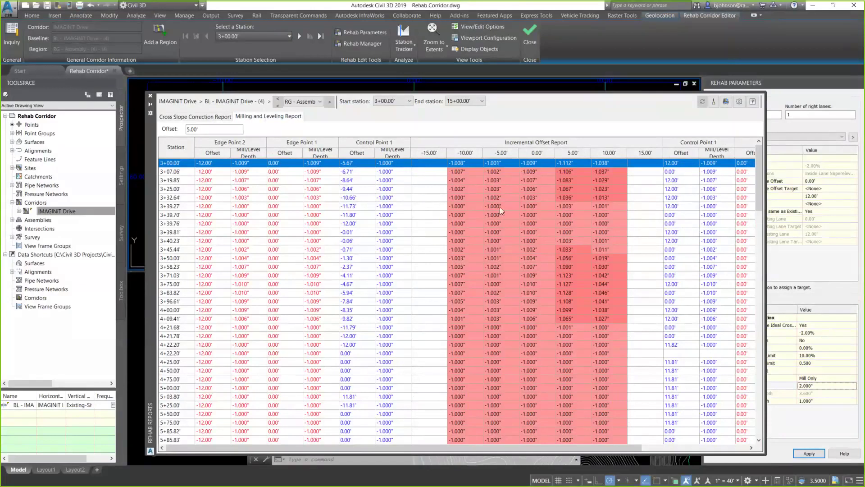
left_click(197, 128)
left_click(725, 102)
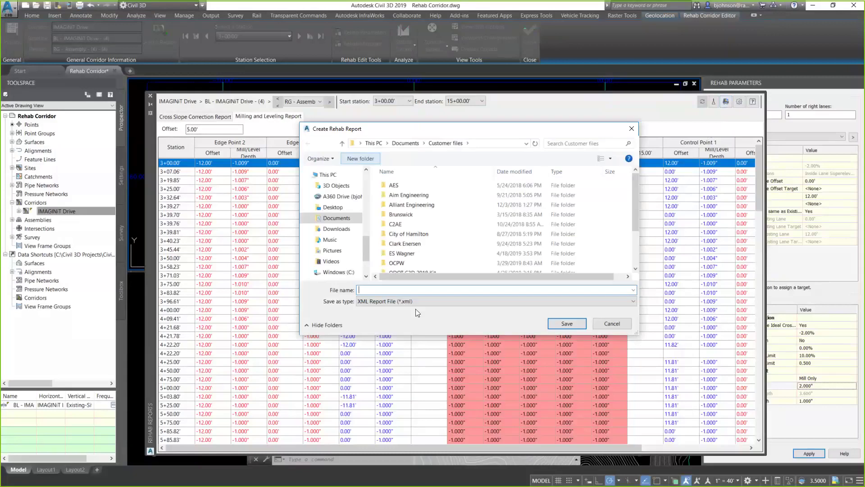
left_click(426, 292)
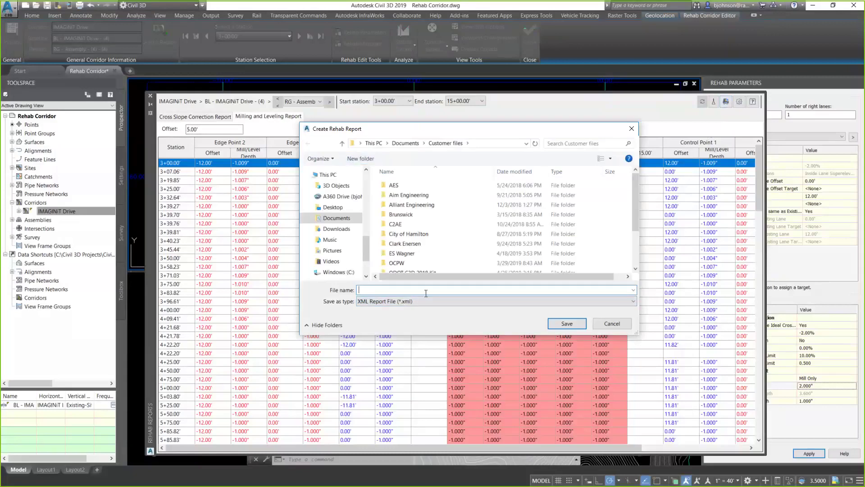
left_click(614, 323)
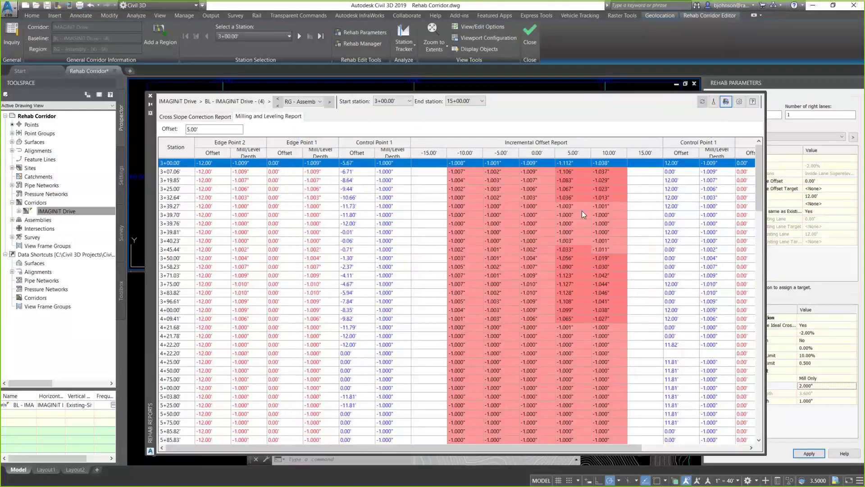
left_click(151, 97)
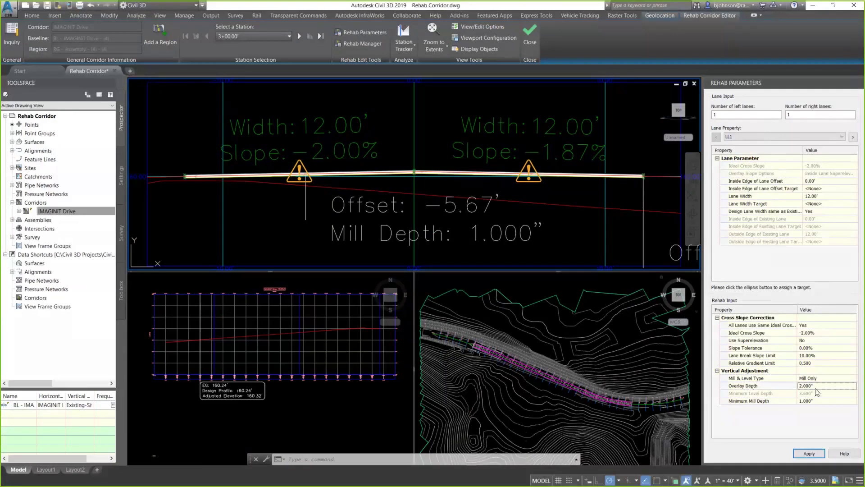
- Set slope tolerance 0.50%, Mill and Level type and 1.000" overlay depth, then apply the changes
left_click(825, 349)
type("0.5")
key("Return")
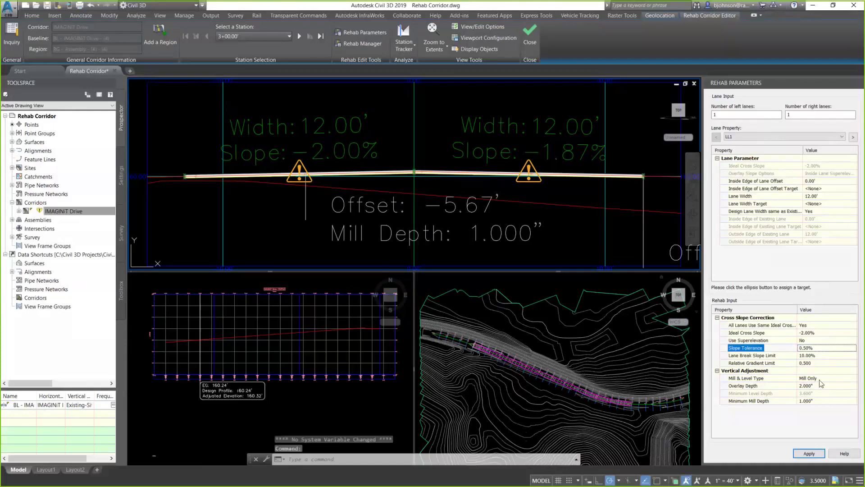
left_click(834, 380)
left_click(834, 381)
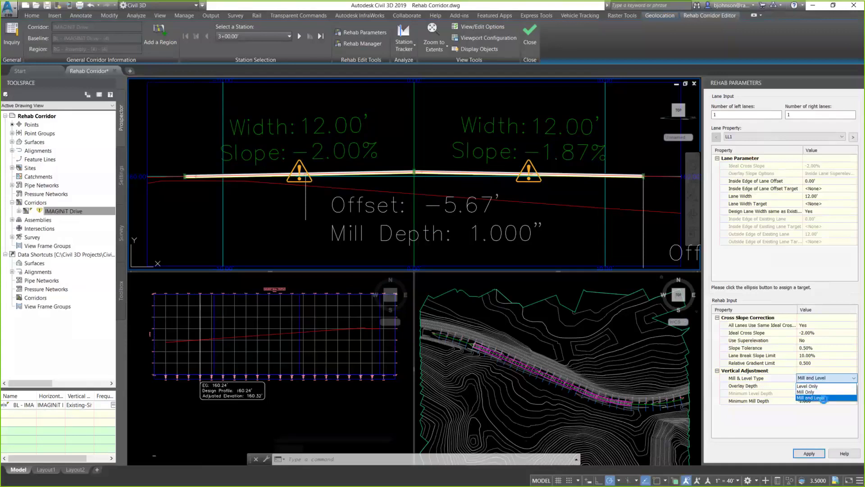
left_click(825, 397)
left_click(827, 386)
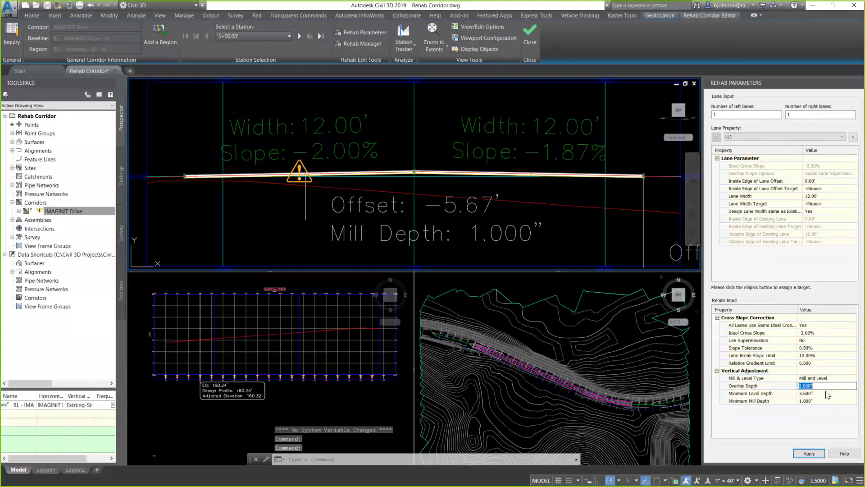
type("1")
key("Return")
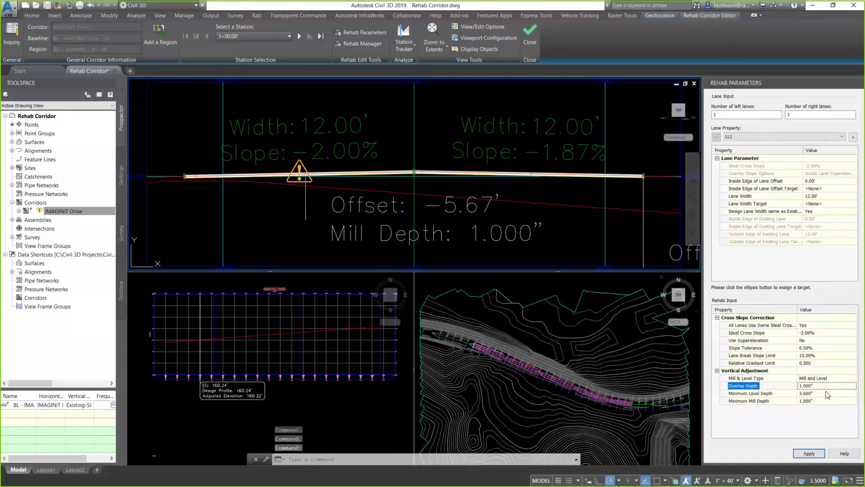
left_click(809, 454)
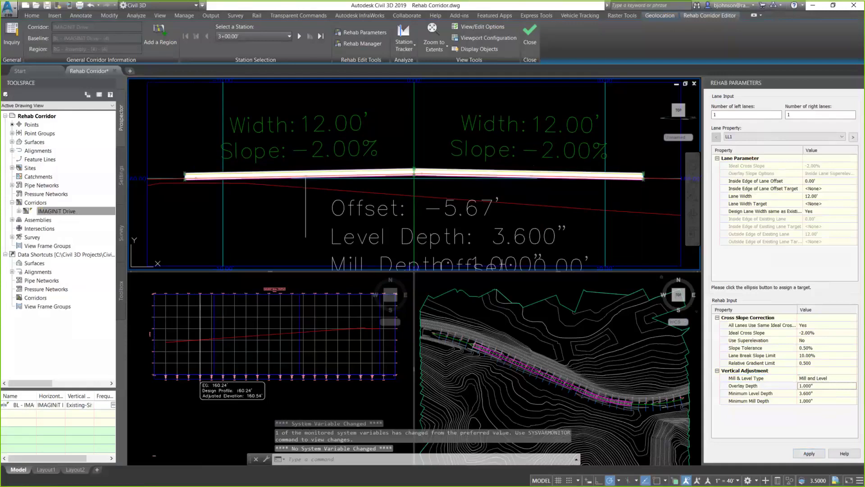
left_click(530, 37)
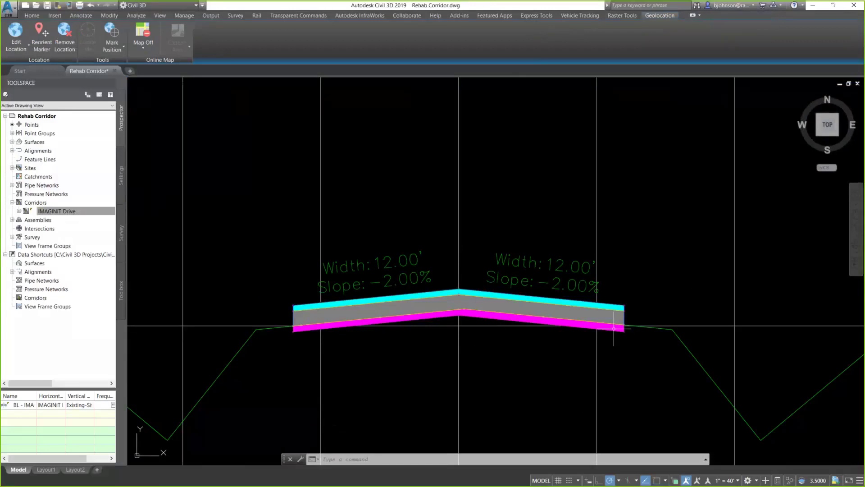
scroll(613, 328, "up", 2)
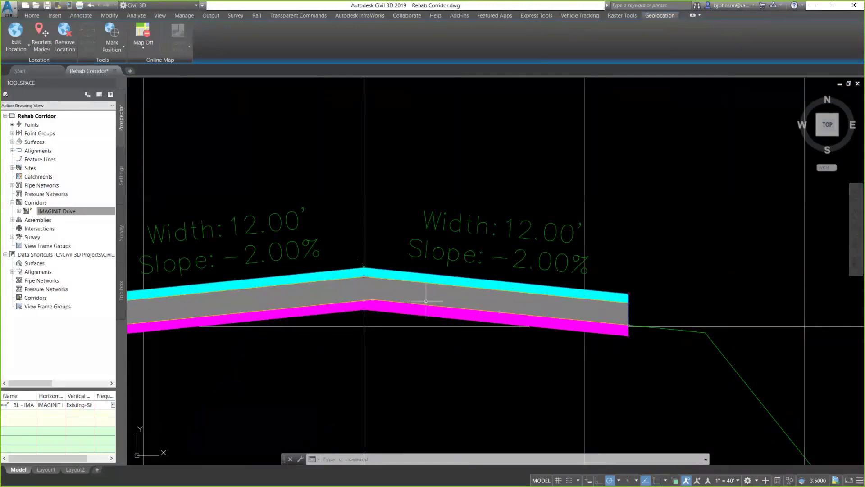
left_click(500, 286)
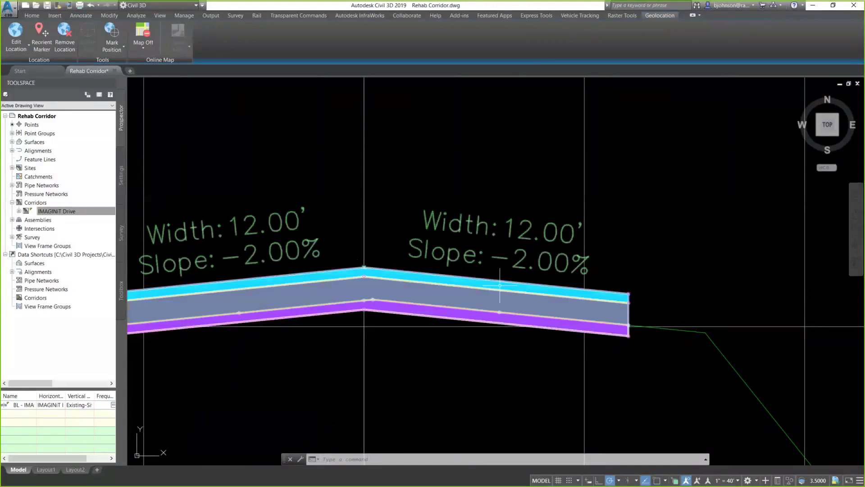
key("Escape")
scroll(498, 291, "down", 2)
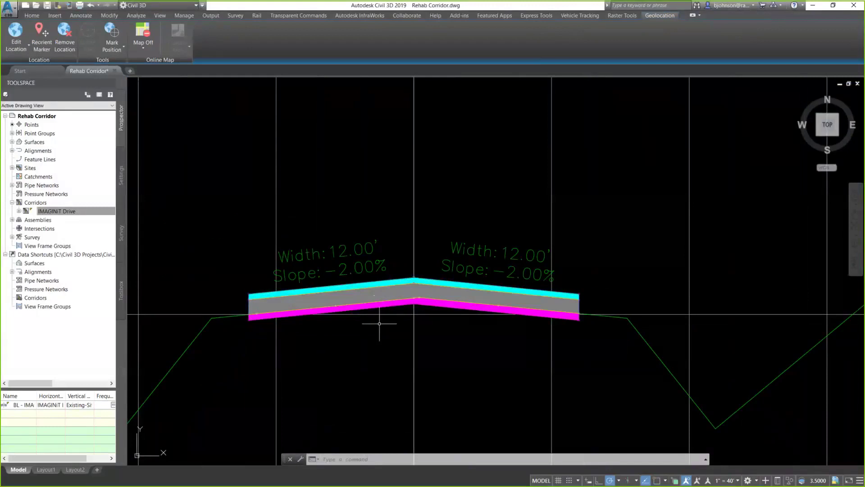
mouse_move(379, 324)
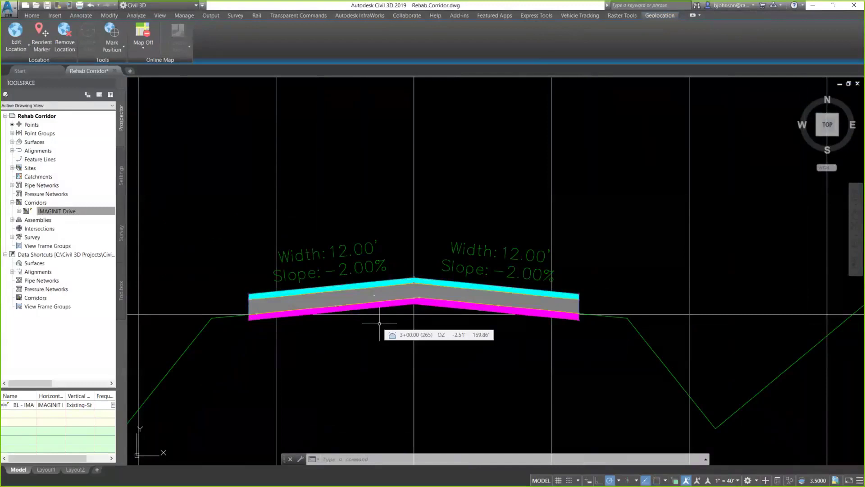
middle_click_drag(396, 325, 407, 325)
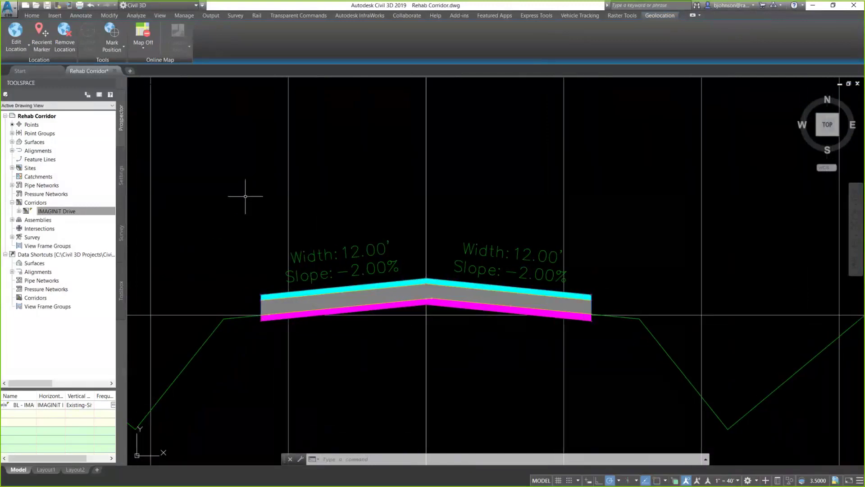
- Zoom to Assembly - (4) and show the Overlay_Mill_Level_Crown subassembly's parameters
left_click(13, 220)
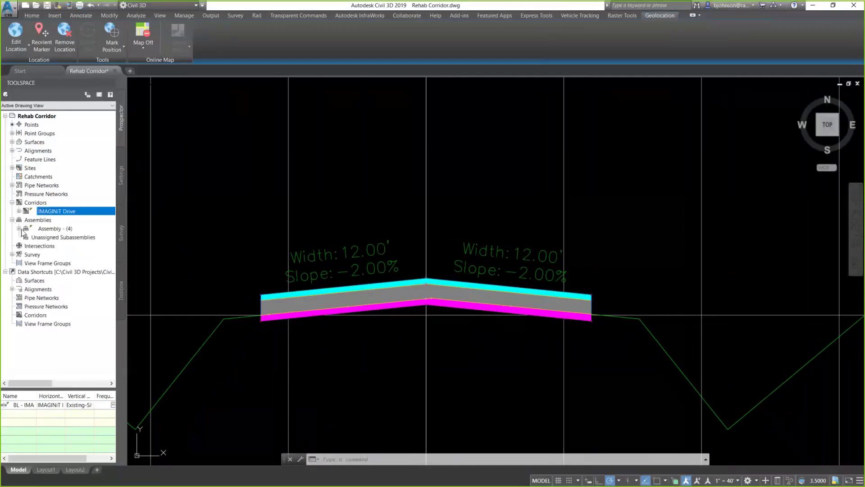
right_click(49, 230)
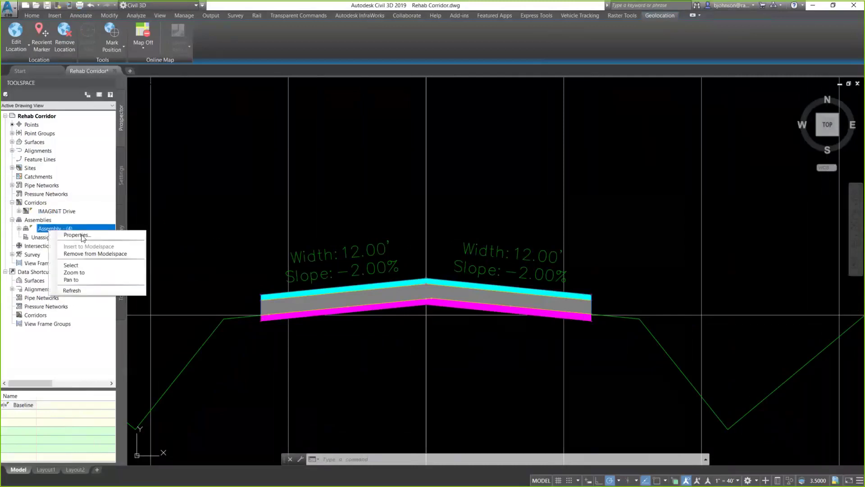
left_click(72, 272)
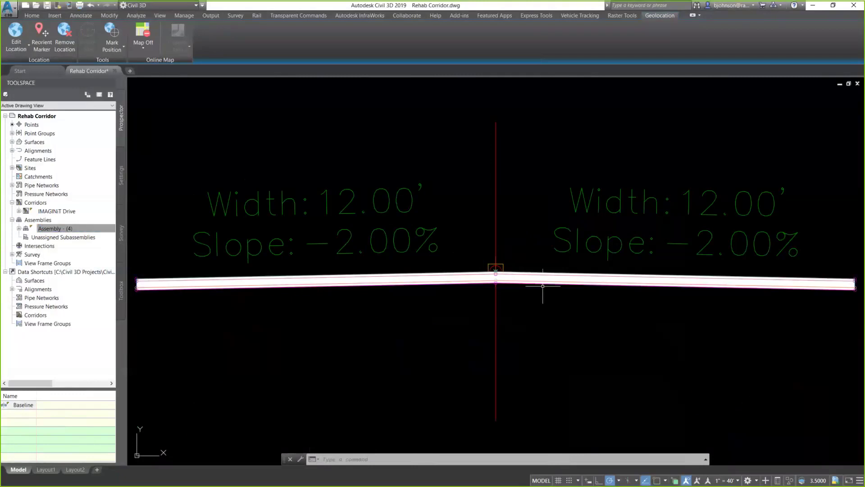
left_click(543, 271)
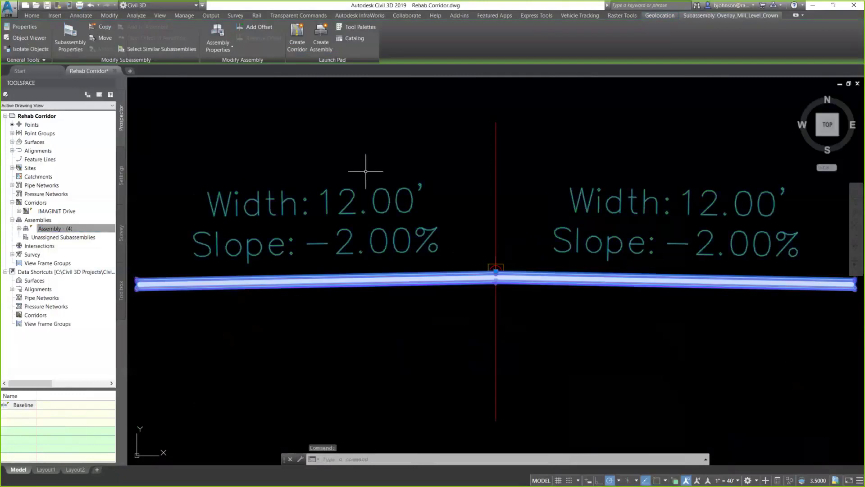
left_click(84, 43)
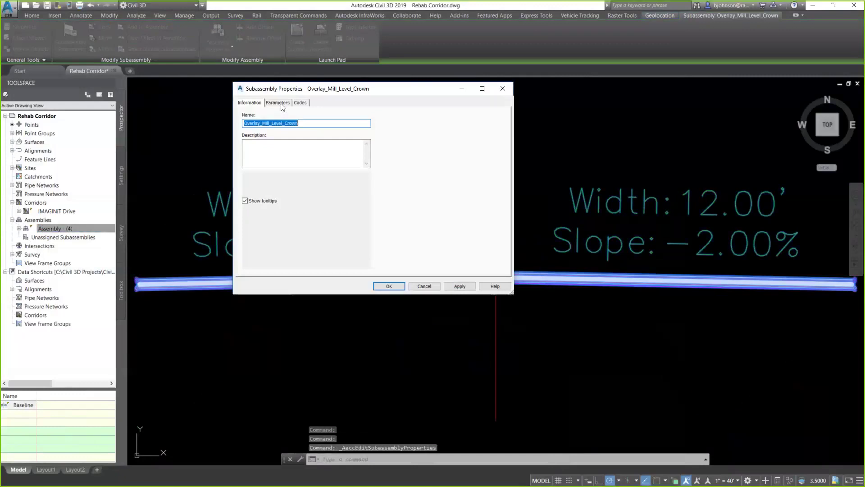
left_click(279, 103)
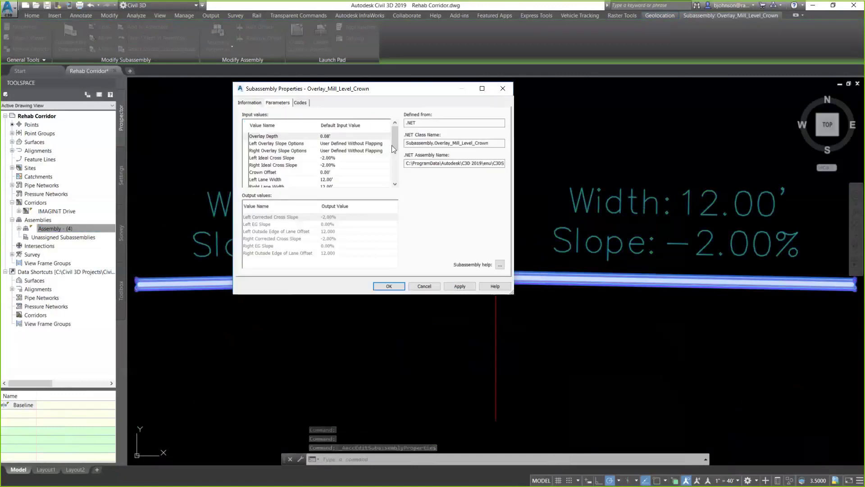
- Set both Left and Right Minimum Level Depth to 1" (0.08') and confirm with OK
left_click_drag(394, 136, 393, 145)
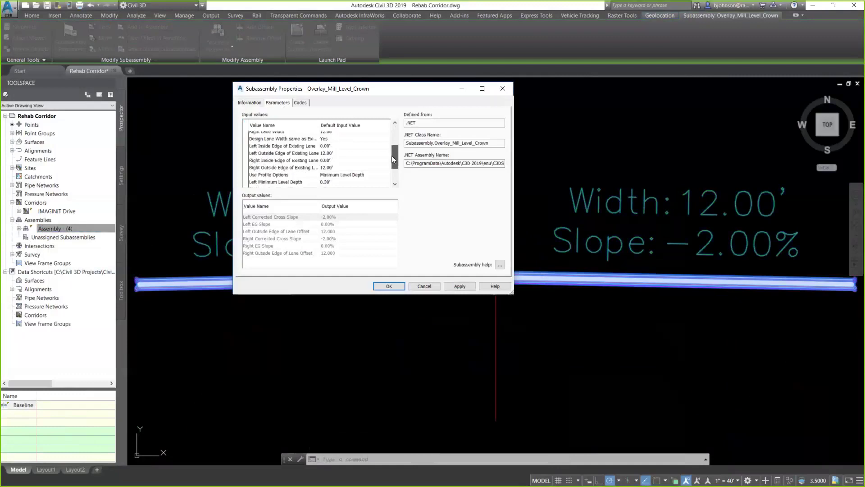
left_click_drag(392, 156, 389, 166)
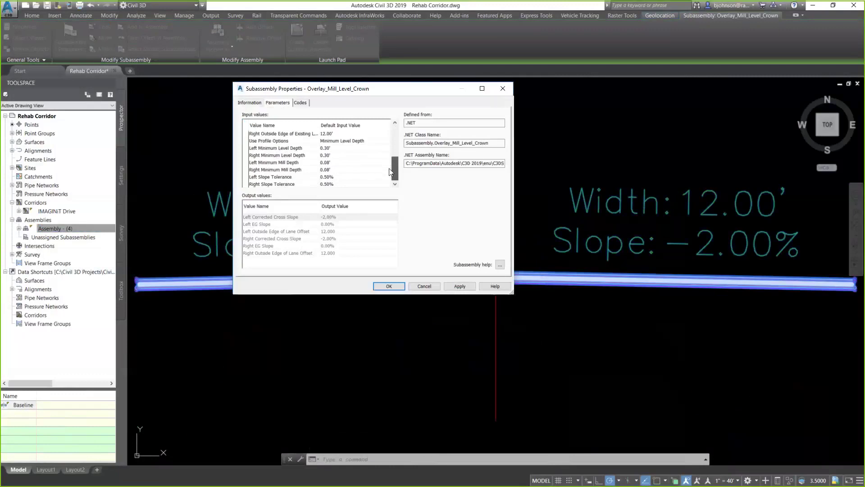
left_click(339, 148)
type("1")
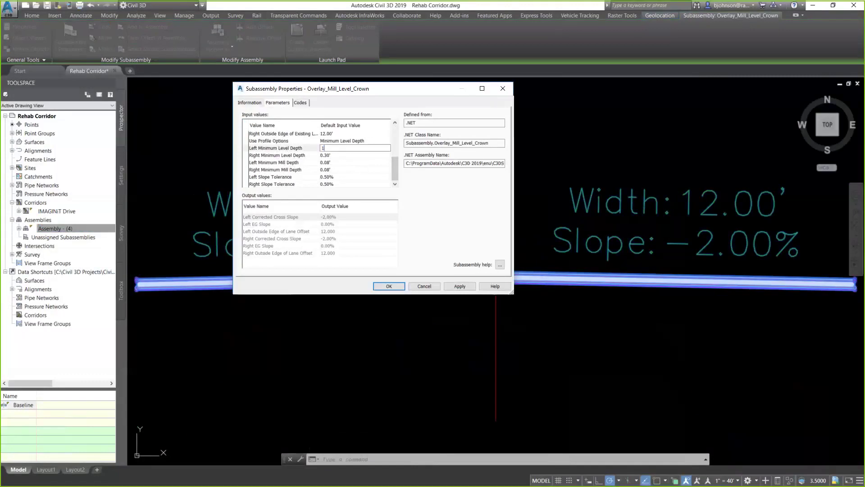
key("Return")
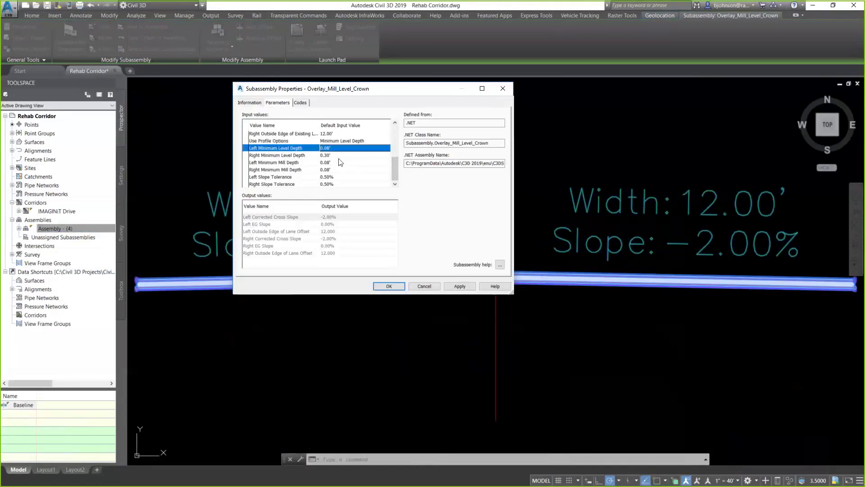
left_click(343, 155)
left_click(345, 155)
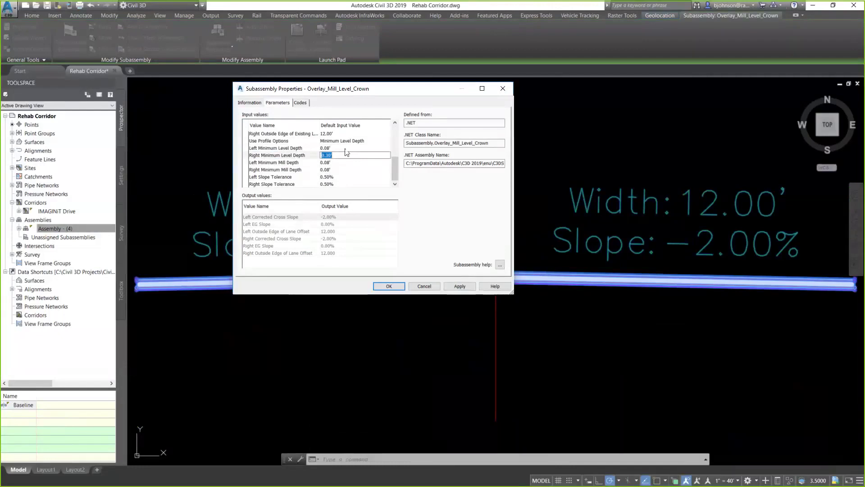
type("1\"")
key("Return")
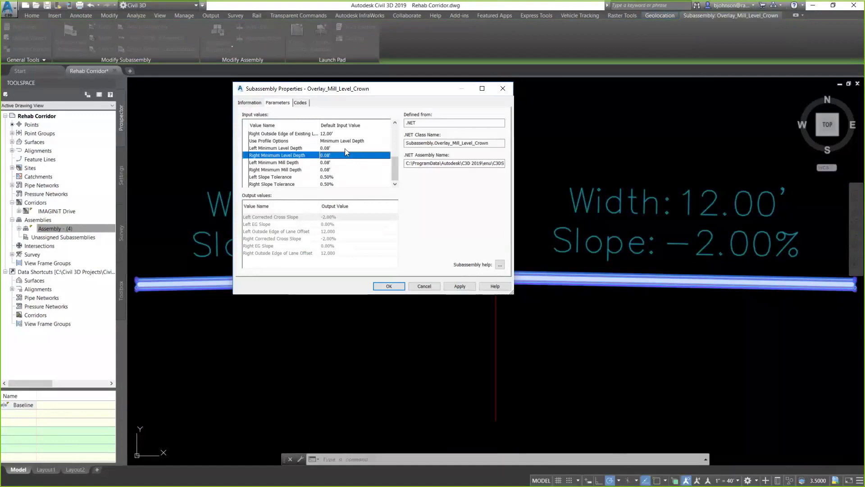
left_click(389, 286)
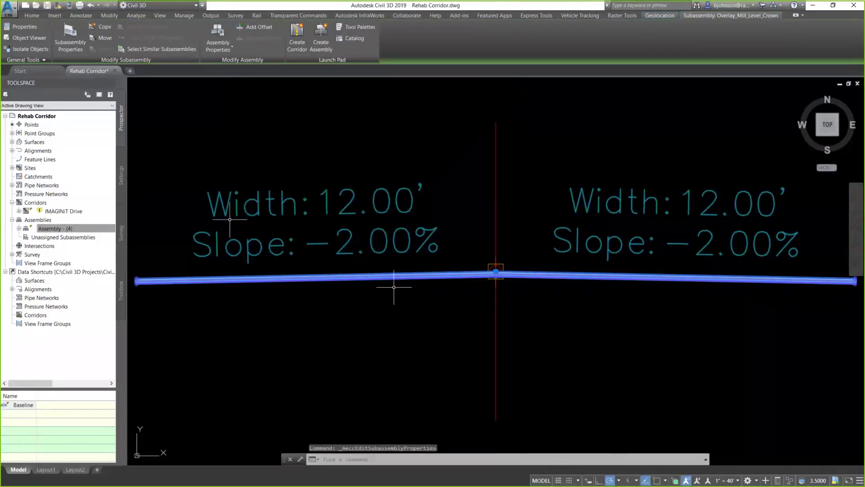
- Rebuild the IMAGINiT Drive corridor from Prospector
left_click(87, 224)
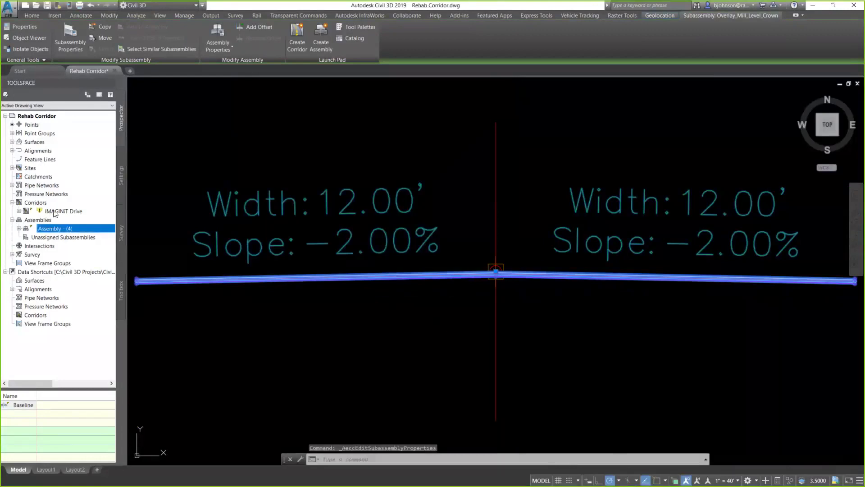
right_click(54, 212)
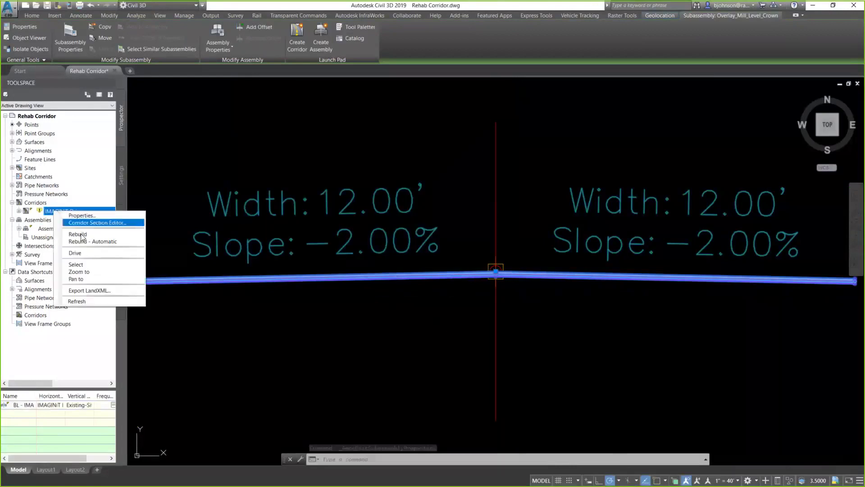
left_click(384, 143)
key("Escape")
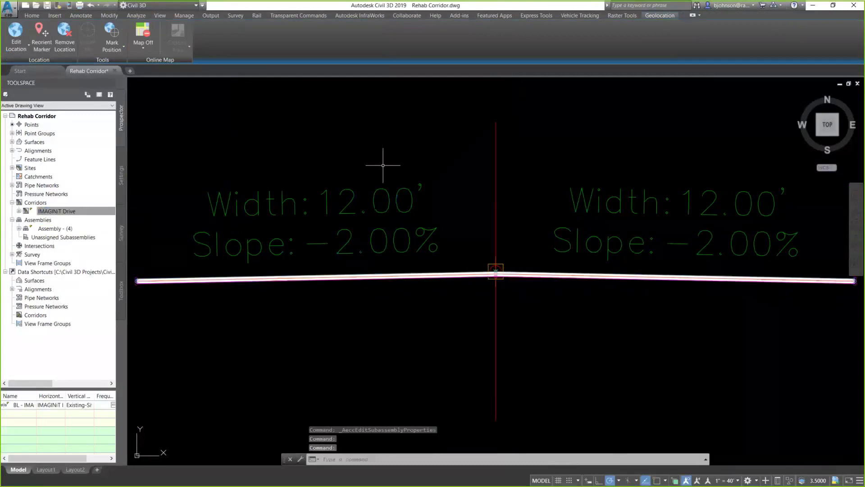
- Zoom into the 3+00.00 section view to check the shaded crown and -2.00% lanes
scroll(499, 333, "down", 8)
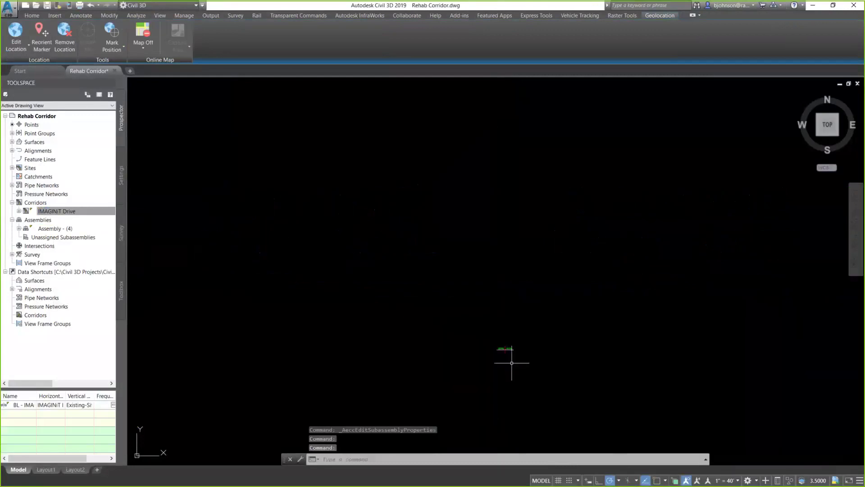
scroll(469, 309, "down", 6)
middle_click_drag(510, 363, 493, 239)
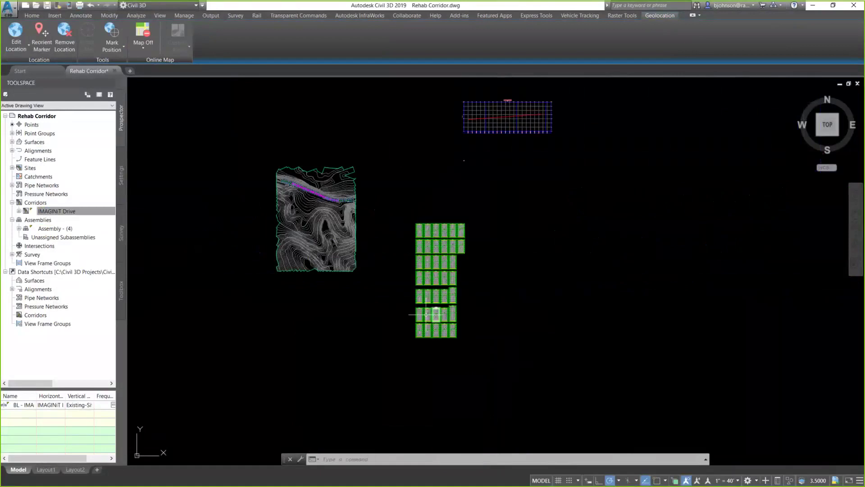
scroll(425, 315, "up", 6)
scroll(380, 301, "up", 5)
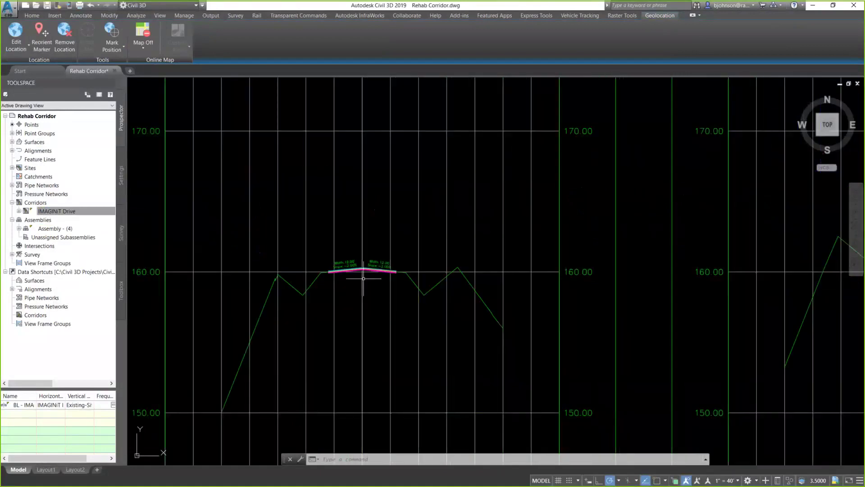
scroll(370, 274, "up", 4)
scroll(370, 275, "up", 4)
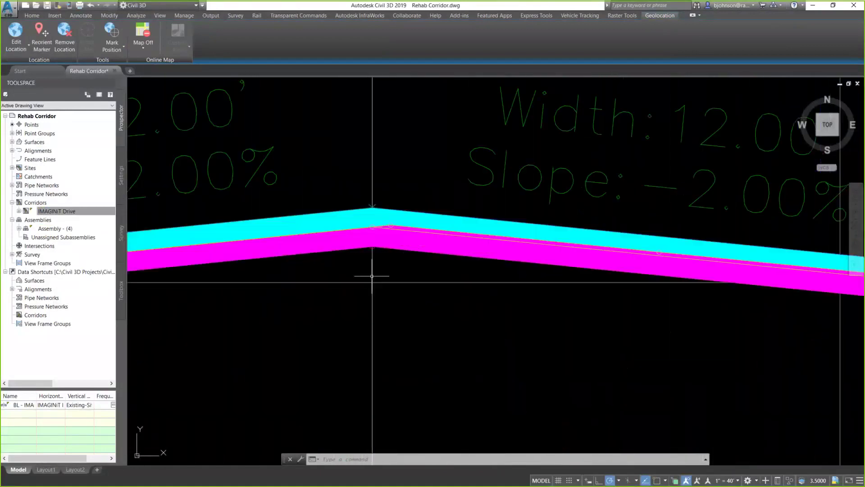
scroll(363, 282, "up", 2)
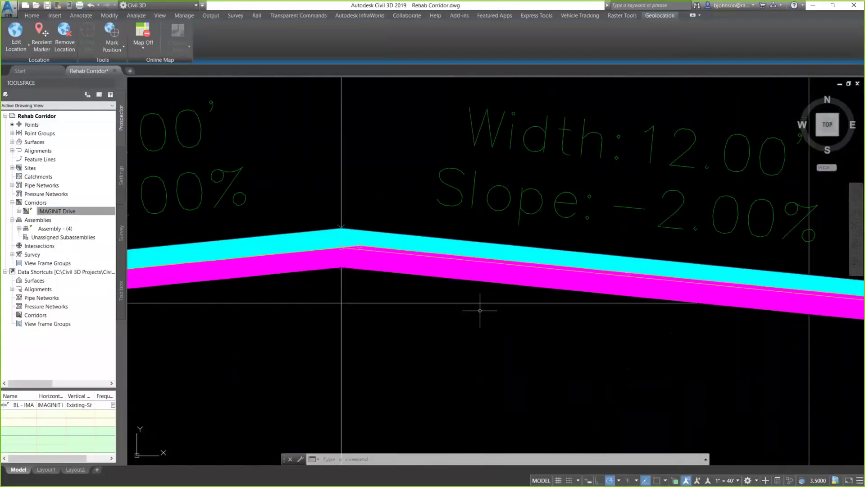
middle_click_drag(476, 305, 440, 302)
left_click(523, 263)
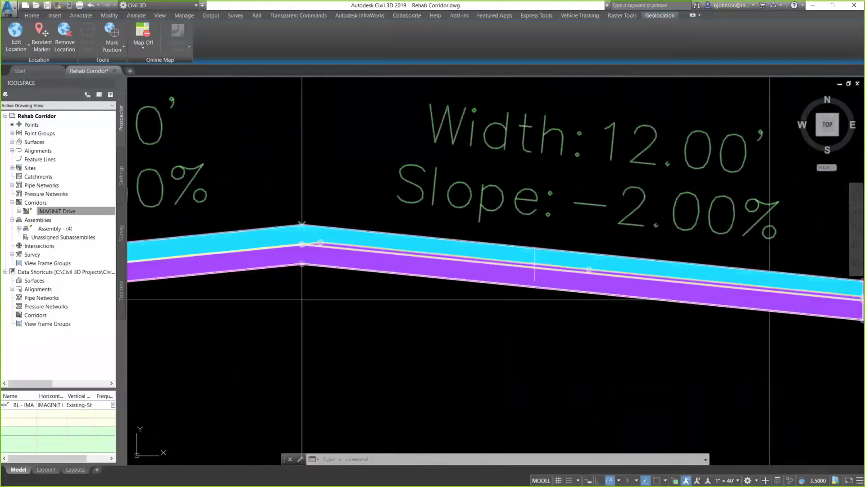
right_click(550, 263)
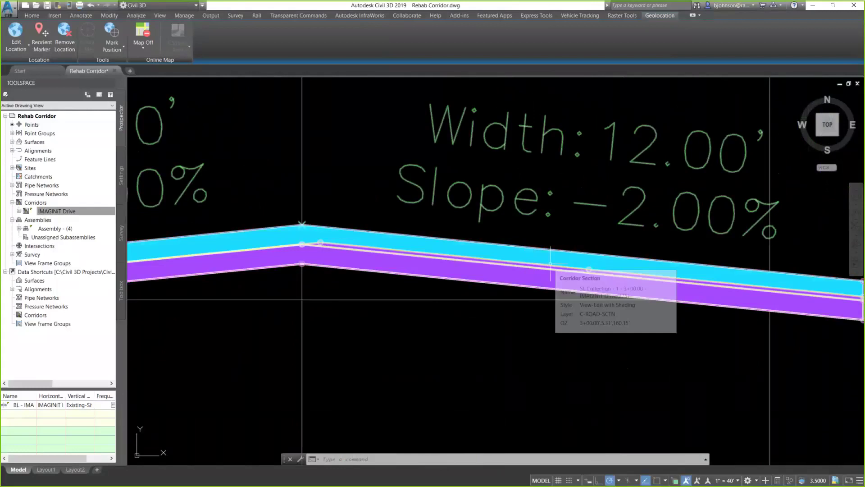
key("Escape")
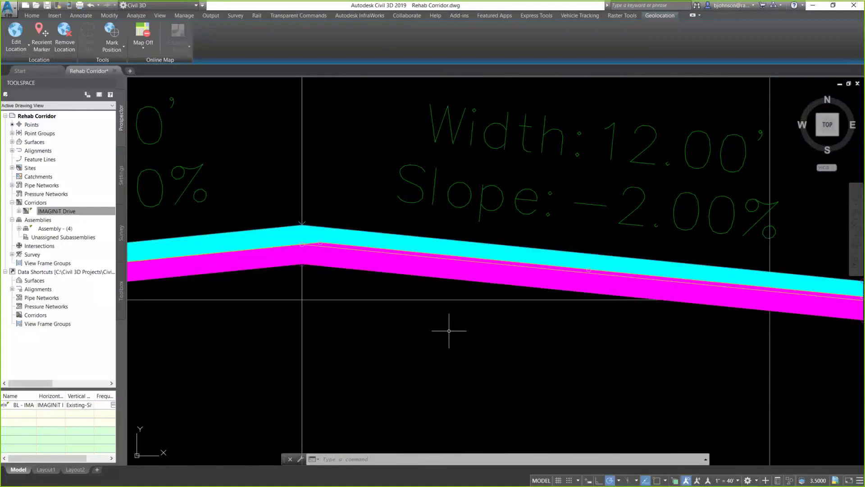
scroll(413, 321, "down", 6)
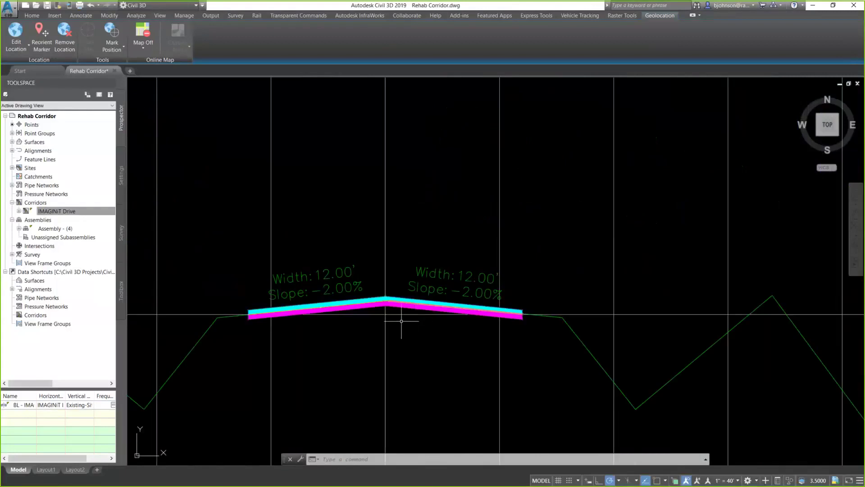
mouse_move(415, 319)
middle_mouse_down()
mouse_move(438, 307)
mouse_move(458, 270)
middle_mouse_up()
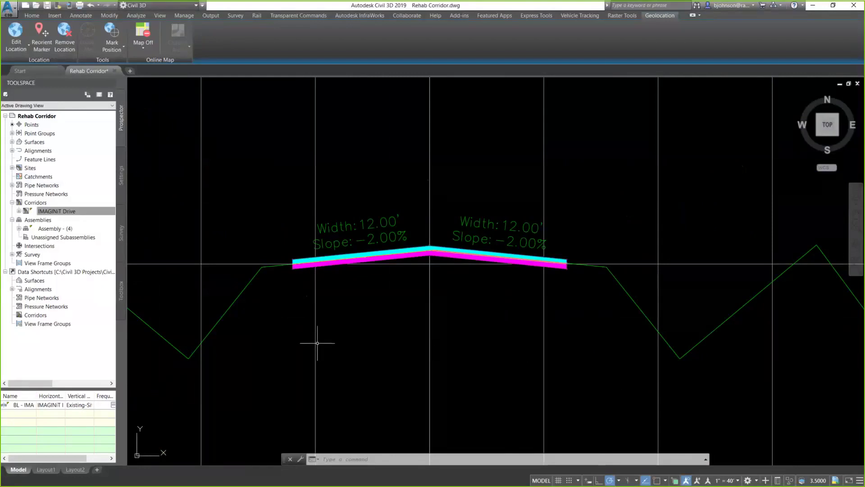
mouse_move(318, 344)
mouse_move(607, 281)
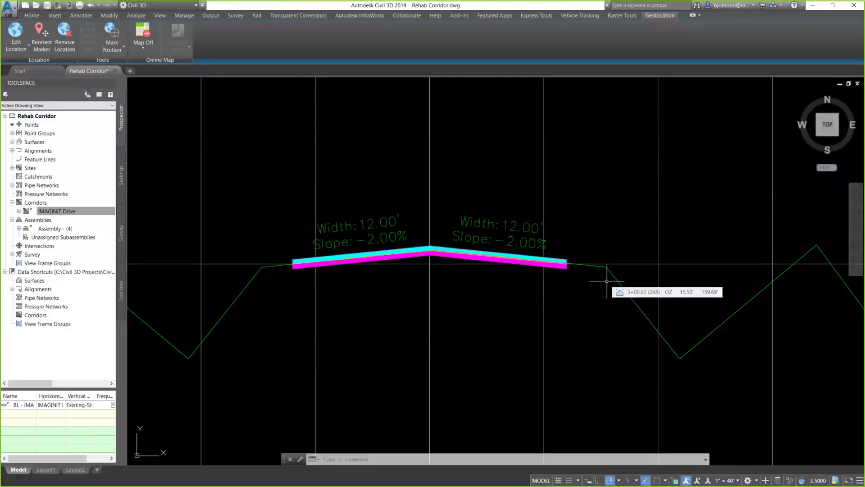